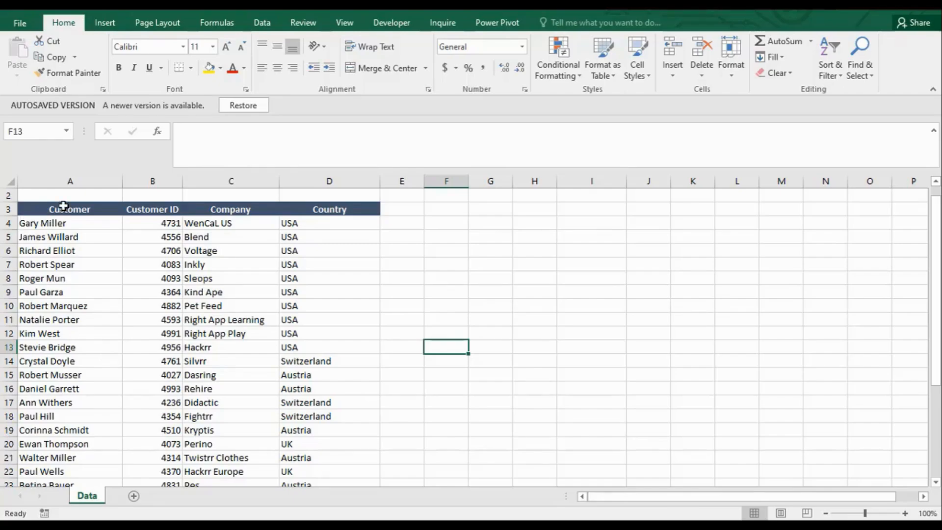
Step: Examine the customer table's columns and headers on the Data sheet and compare them with the layout on Sheet1
click(49, 181)
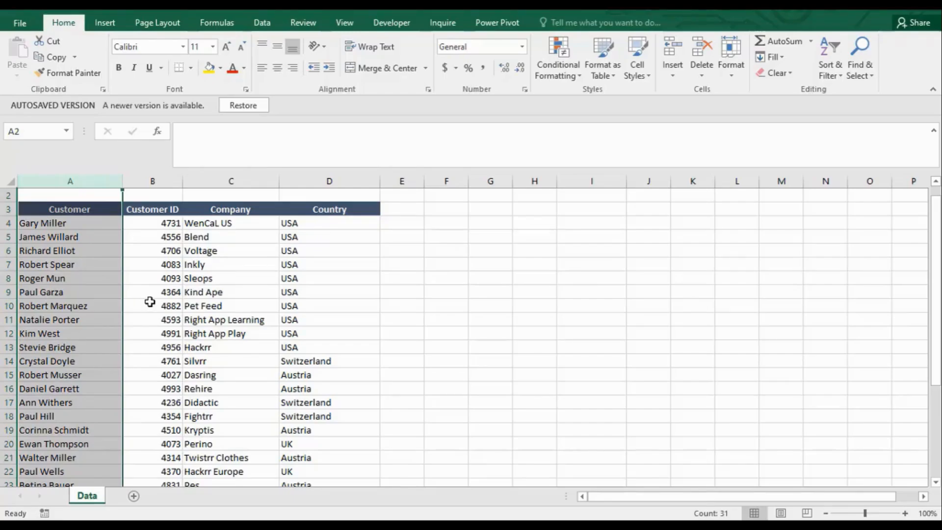
click(149, 303)
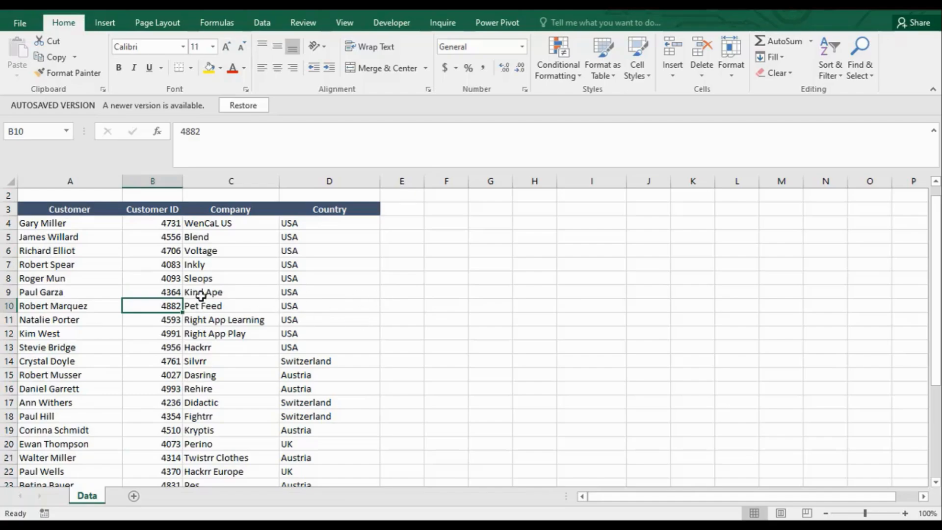
click(65, 184)
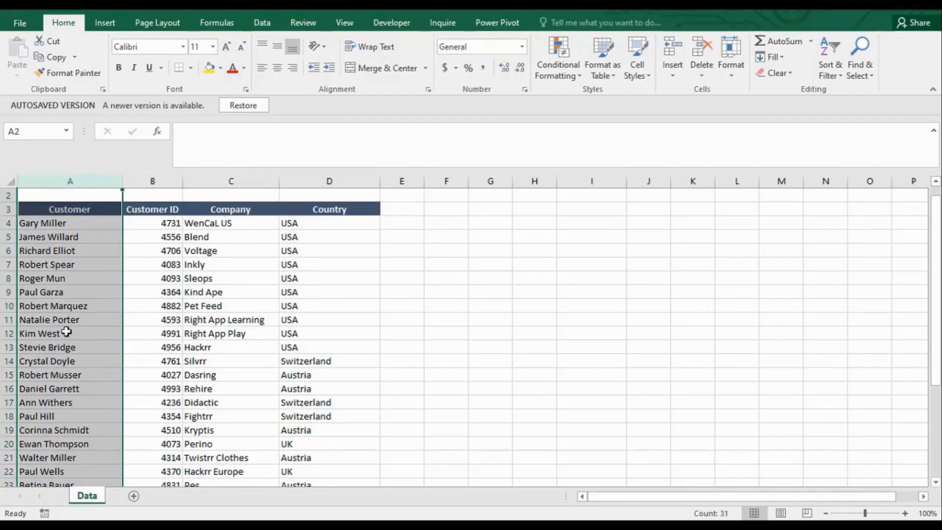
click(220, 319)
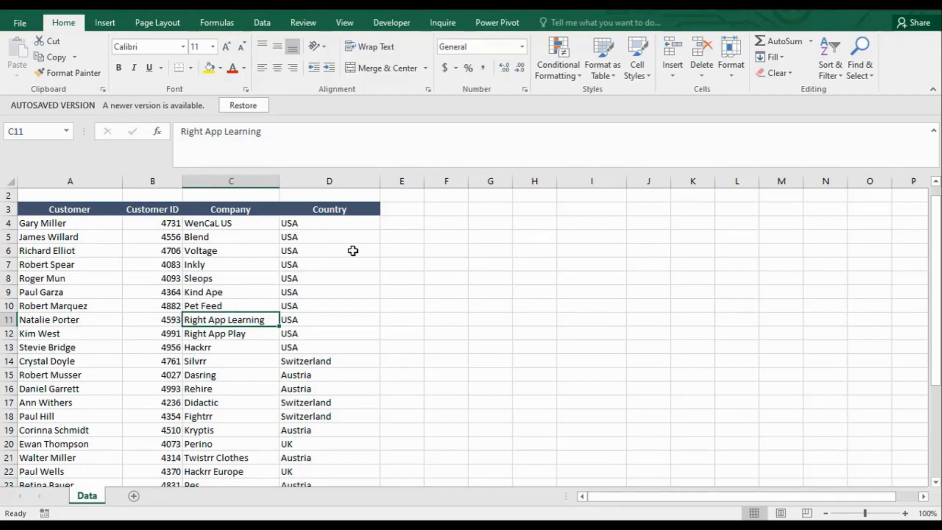
click(327, 175)
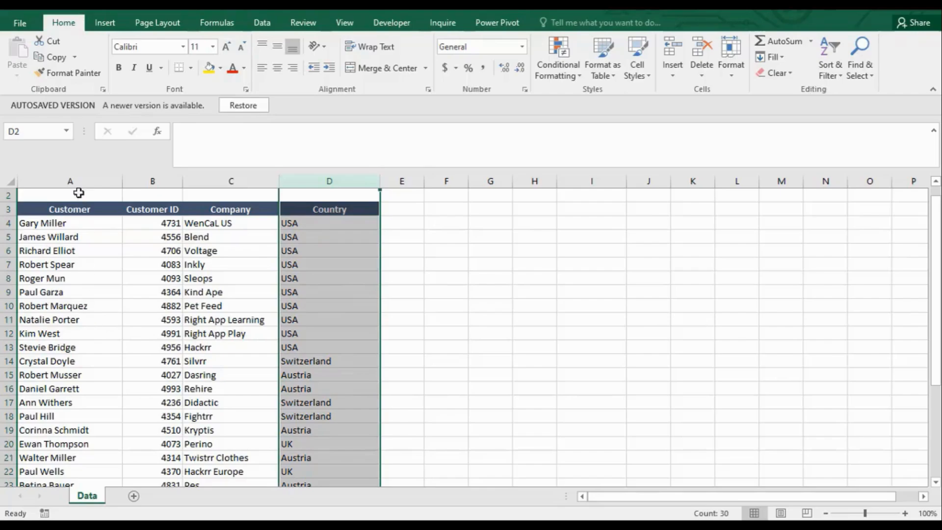
click(67, 181)
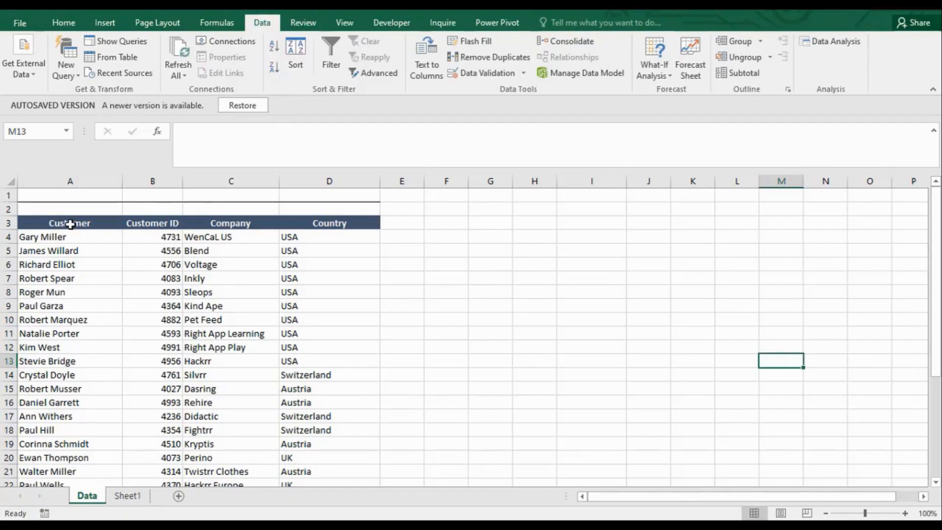
click(39, 224)
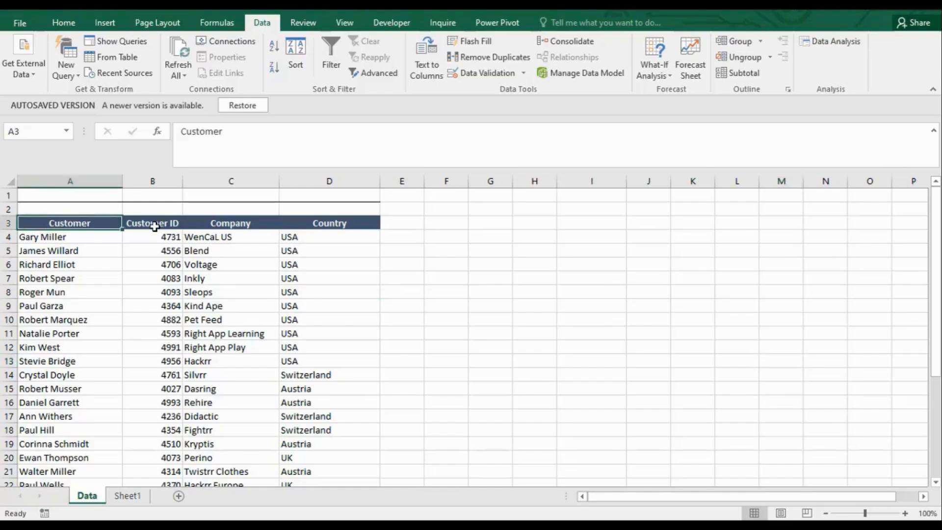
click(337, 220)
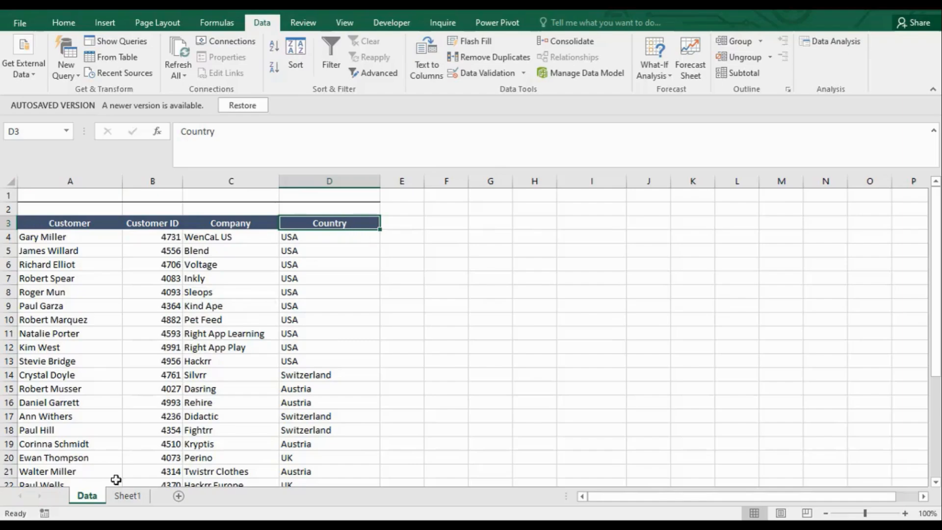
click(125, 497)
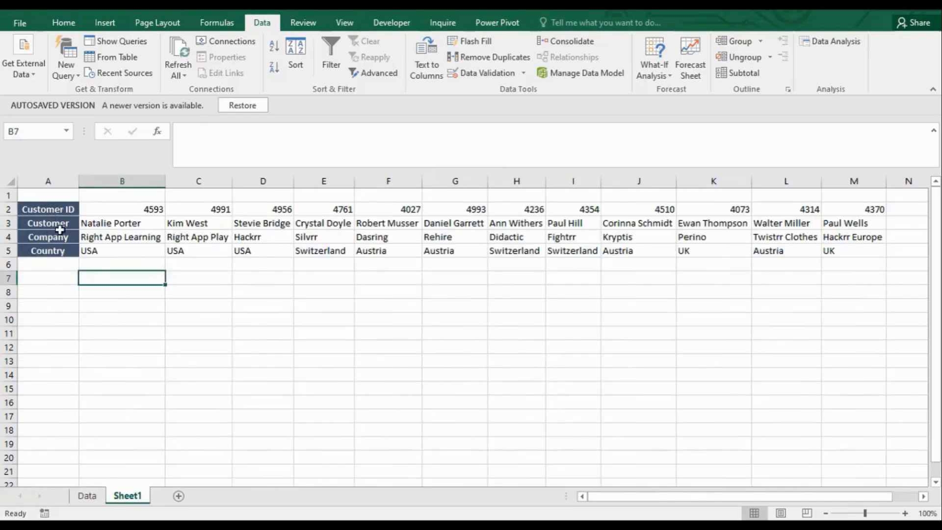
click(88, 496)
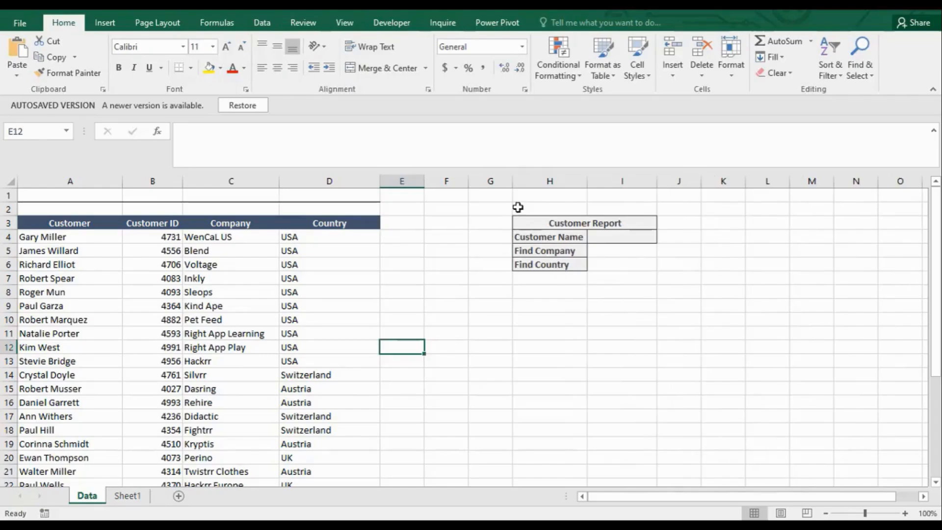
Step: Review the Customer Report block in H3:I6, including its Customer Name, Find Company and Find Country labels
drag(517, 207, 678, 287)
click(571, 316)
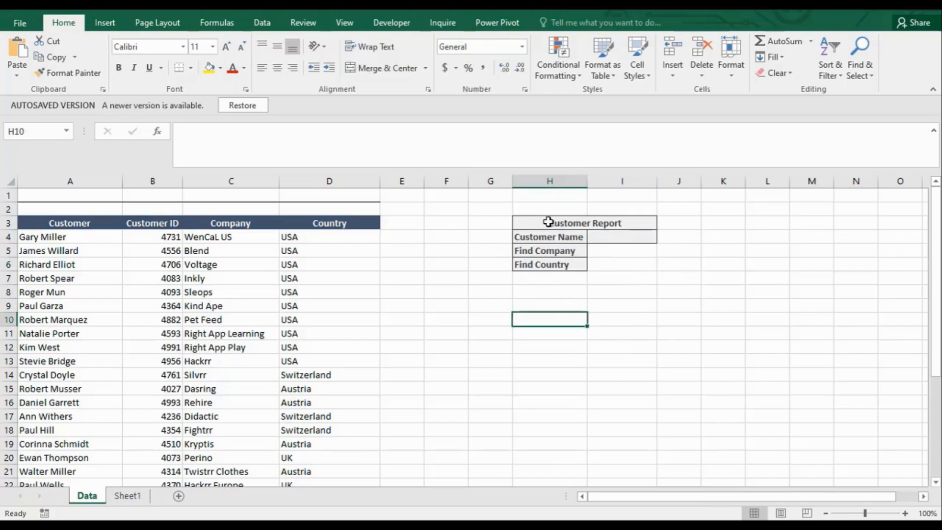
click(627, 222)
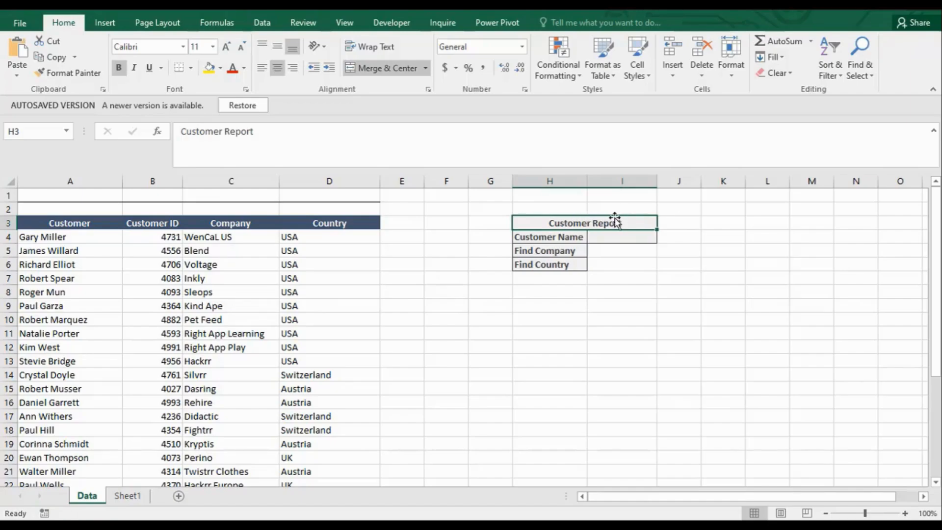
click(541, 238)
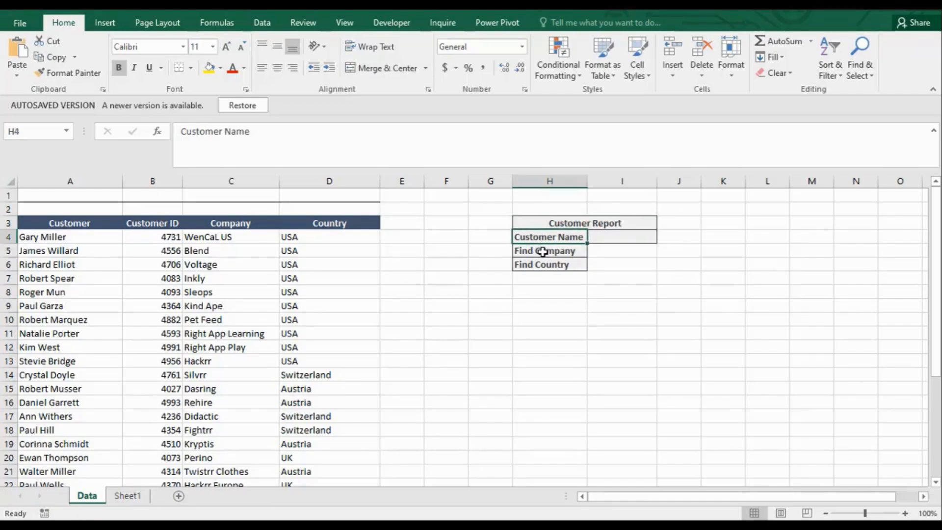
click(543, 251)
click(545, 265)
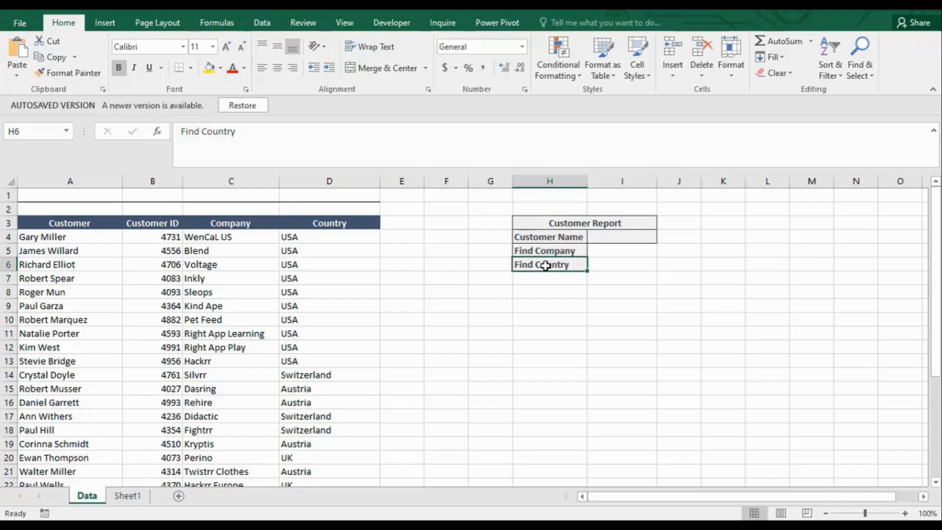
click(553, 252)
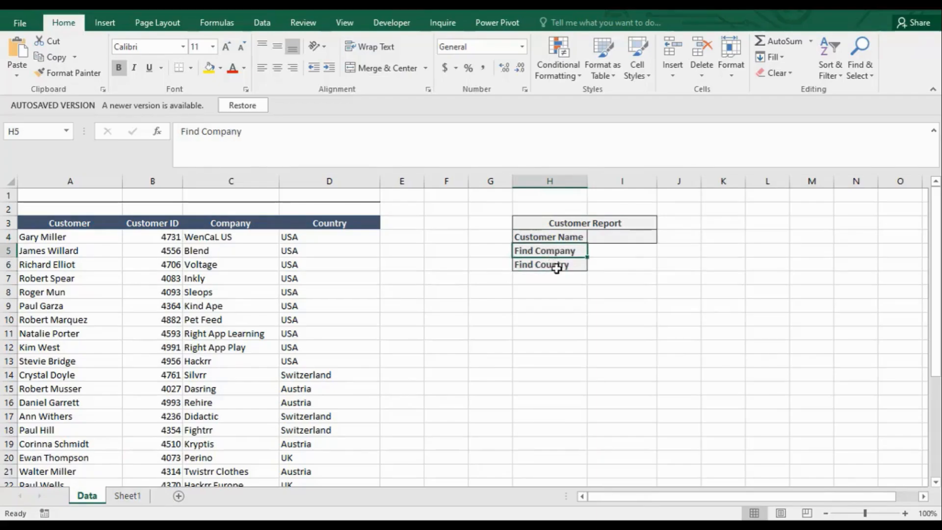
click(556, 268)
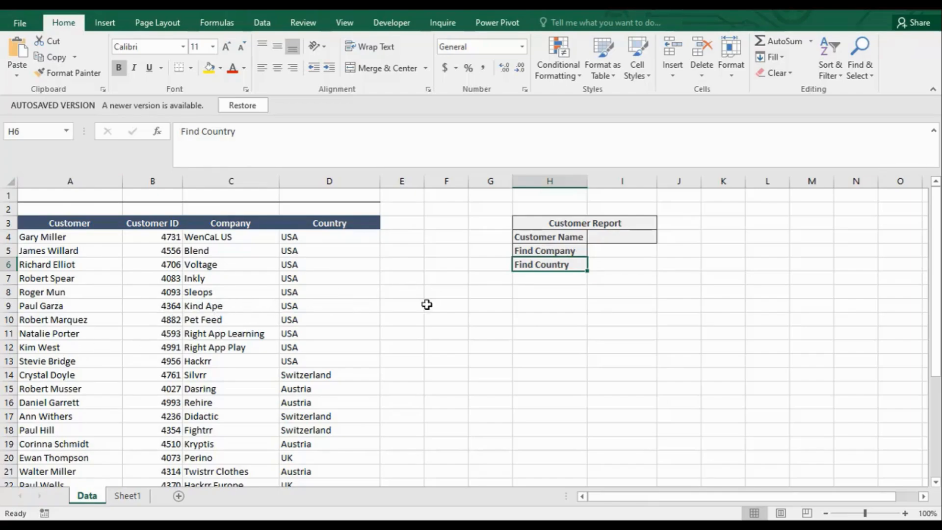
Step: Add list data validation to the Customer Name cell I4 with the source =$A$4:$A$32
click(620, 237)
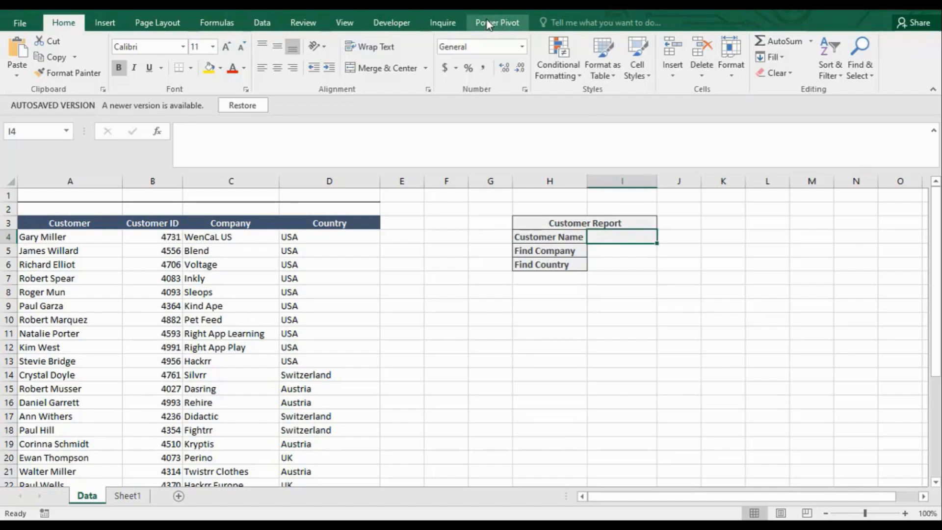
click(267, 25)
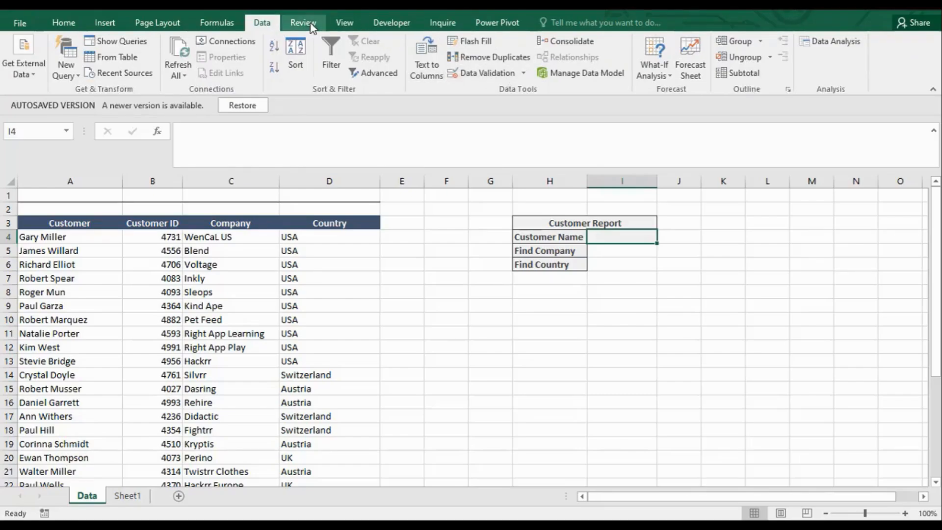
click(522, 73)
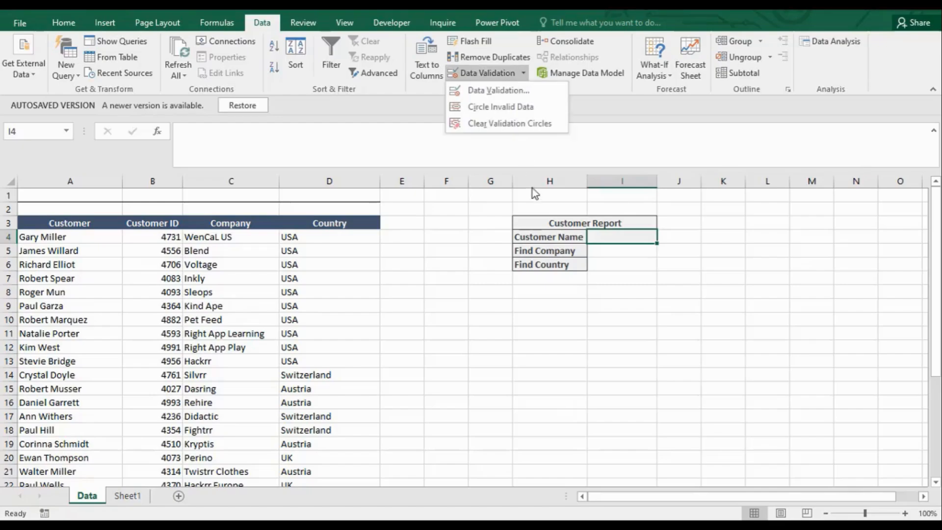
click(508, 92)
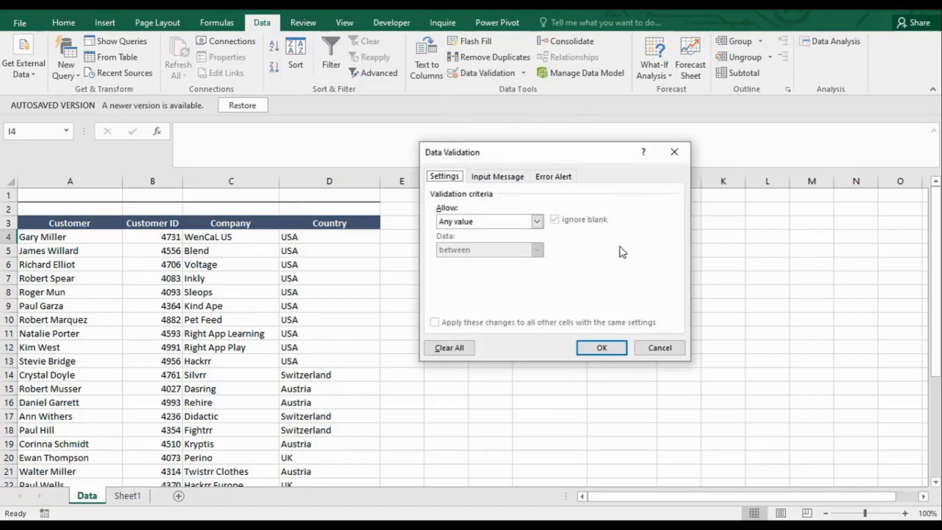
click(496, 221)
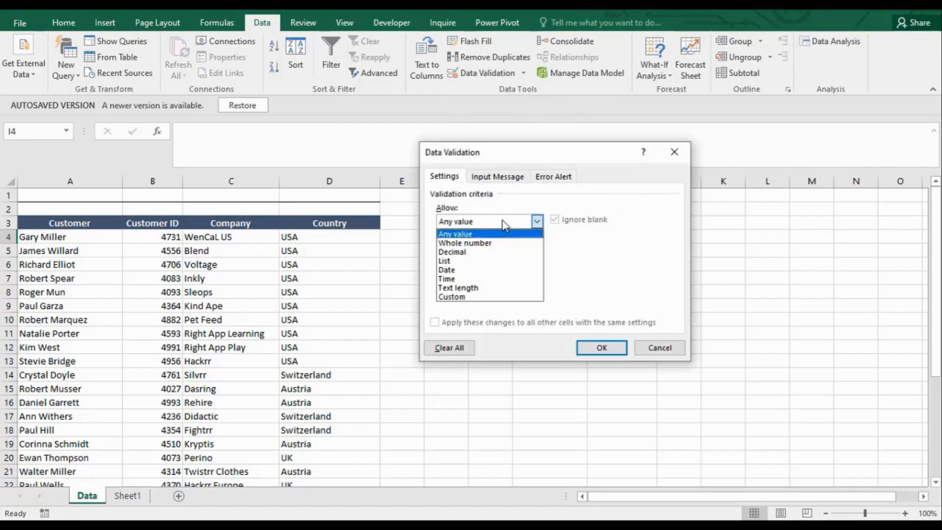
click(479, 260)
click(512, 274)
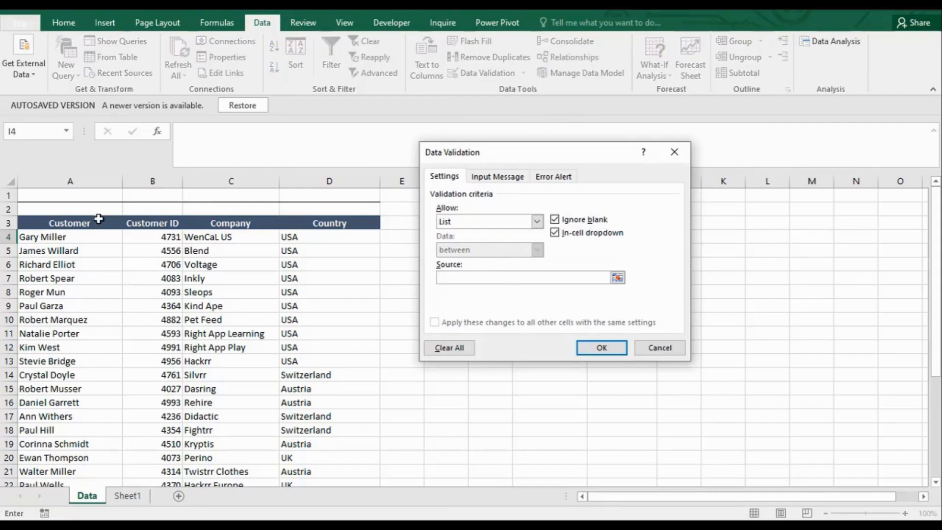
click(57, 238)
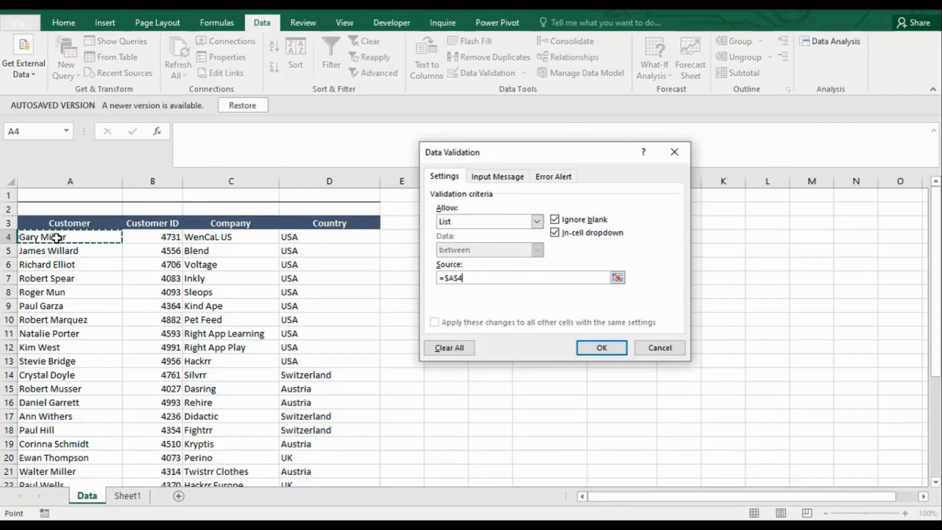
key(ctrl+shift+Down)
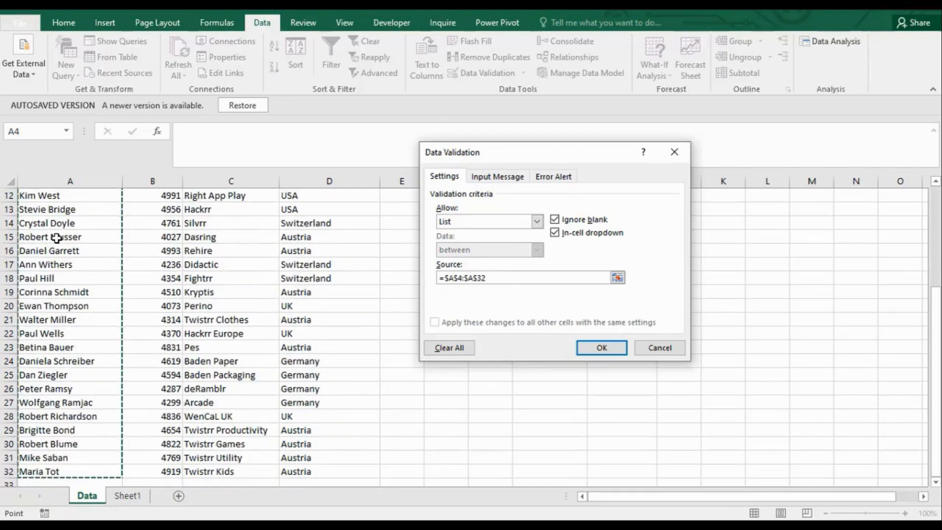
click(602, 351)
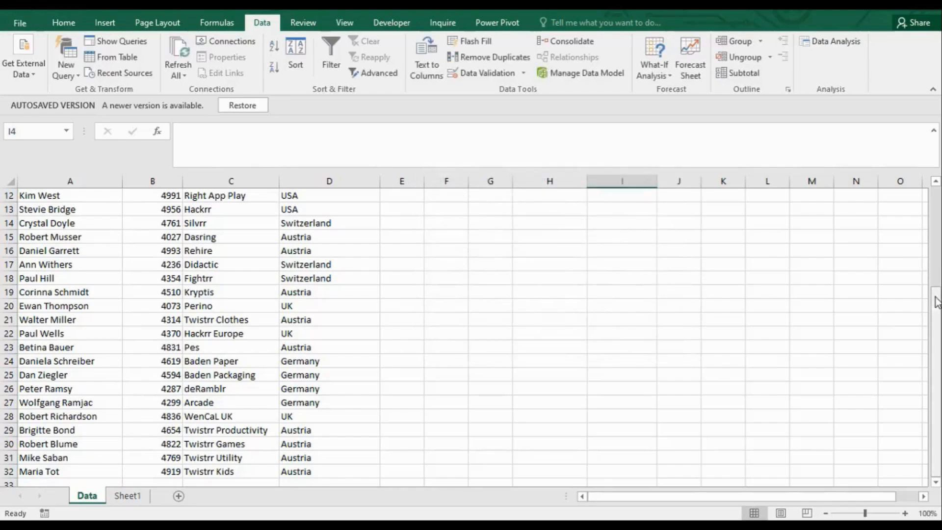
Step: Choose a customer's name from the new dropdown list in cell I4
drag(937, 312, 936, 210)
click(665, 236)
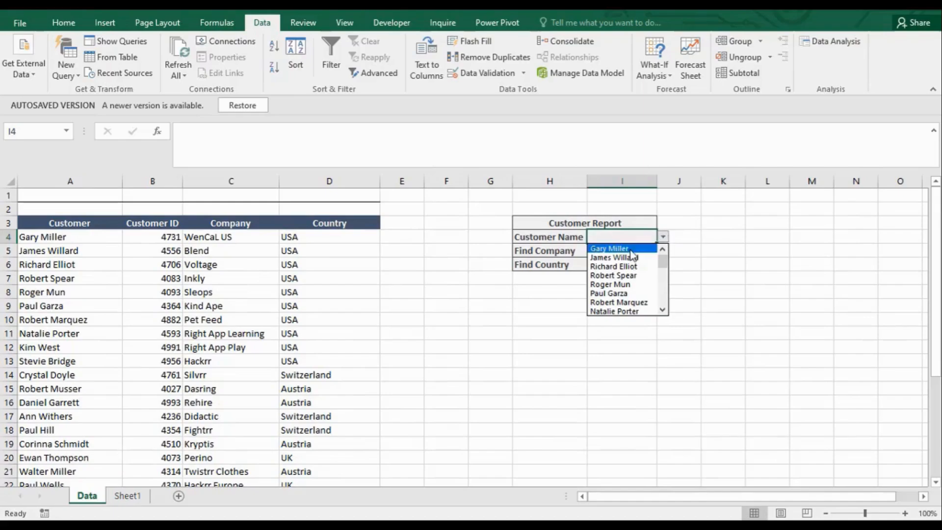
drag(664, 263, 664, 308)
click(599, 258)
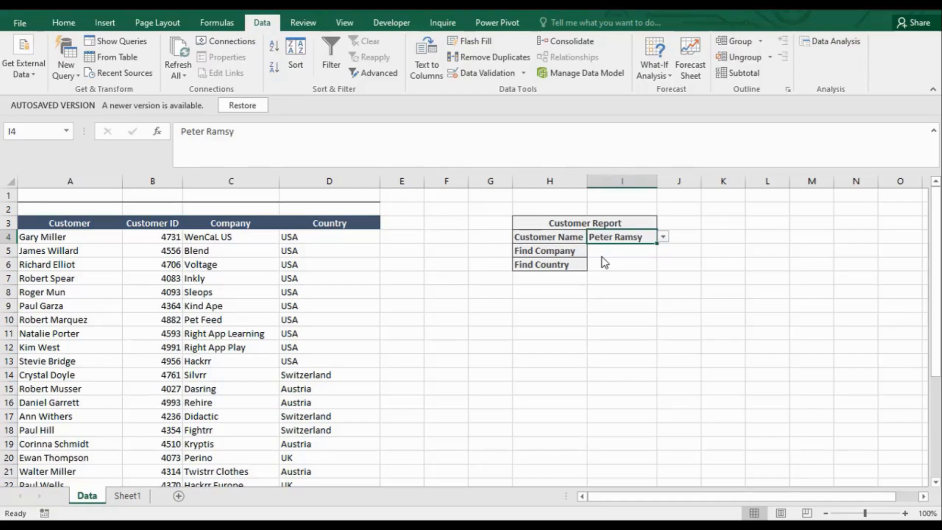
Step: Start a VLOOKUP formula in the Find Company cell I5 with I4 as the lookup value
click(602, 256)
text(=)
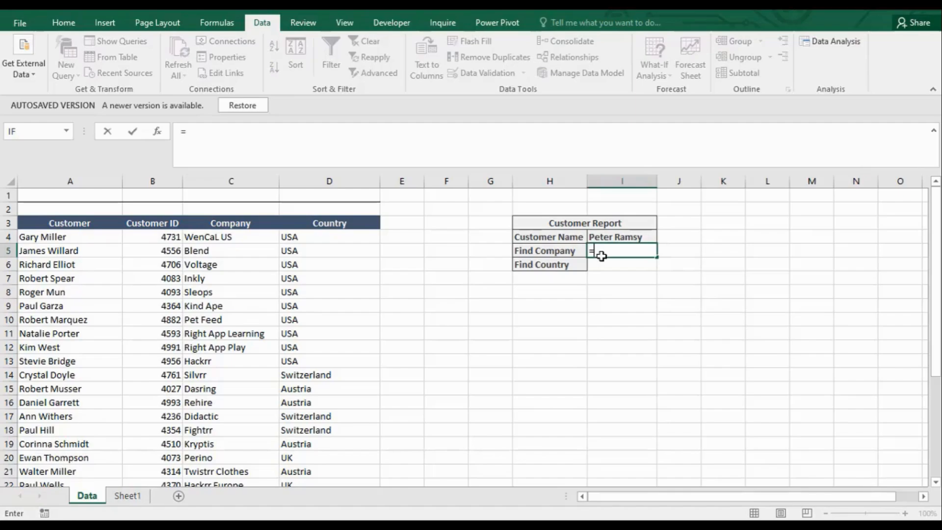
text(Vl)
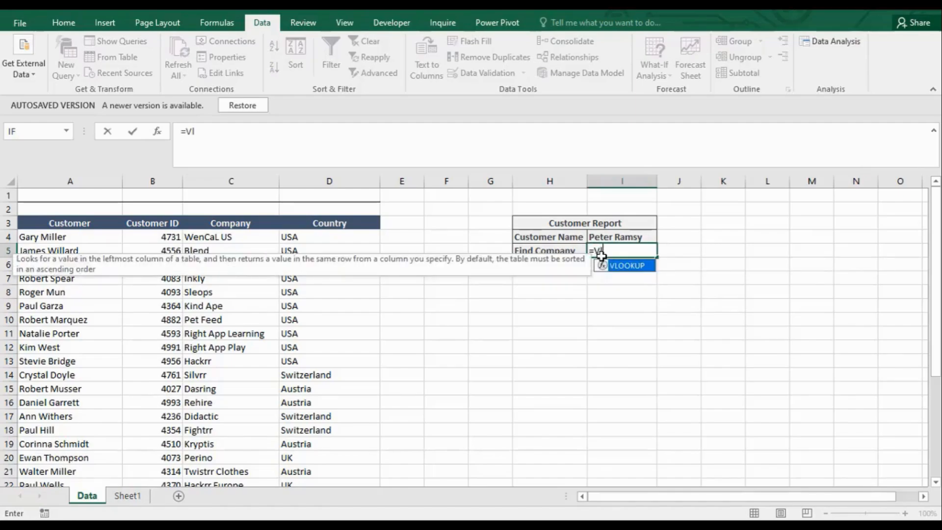
double_click(626, 265)
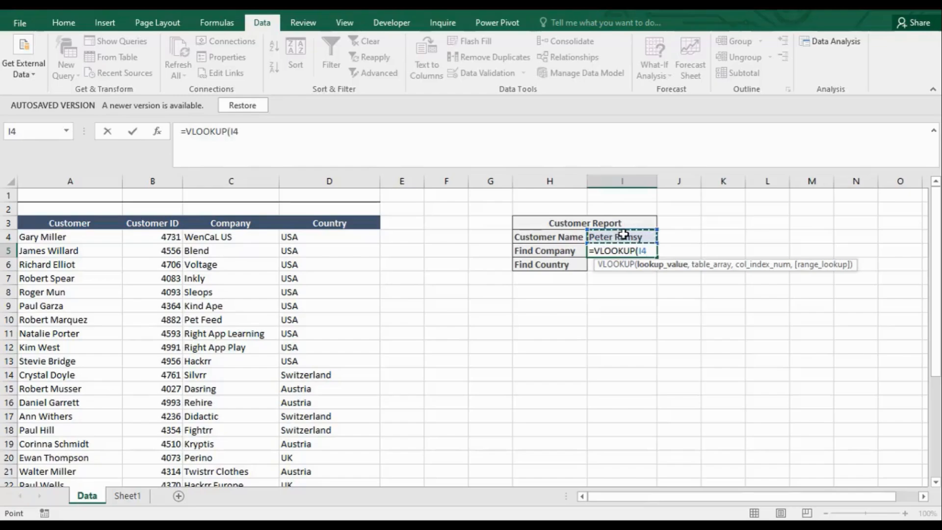
text(,)
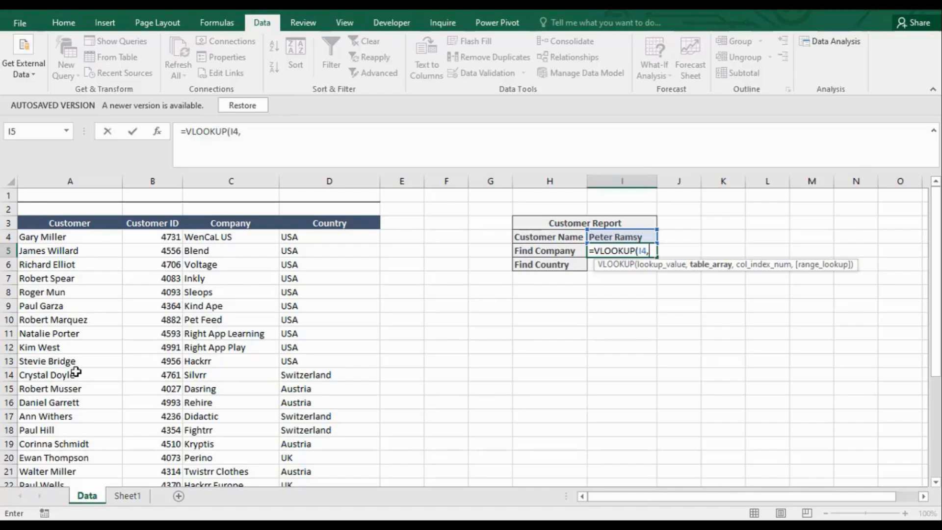
Step: Supply the customer data range A4:D32 as the VLOOKUP's table array and proceed to the column index argument
click(35, 236)
key(shift+Right)
key(shift+Right)
key(shift+Right)
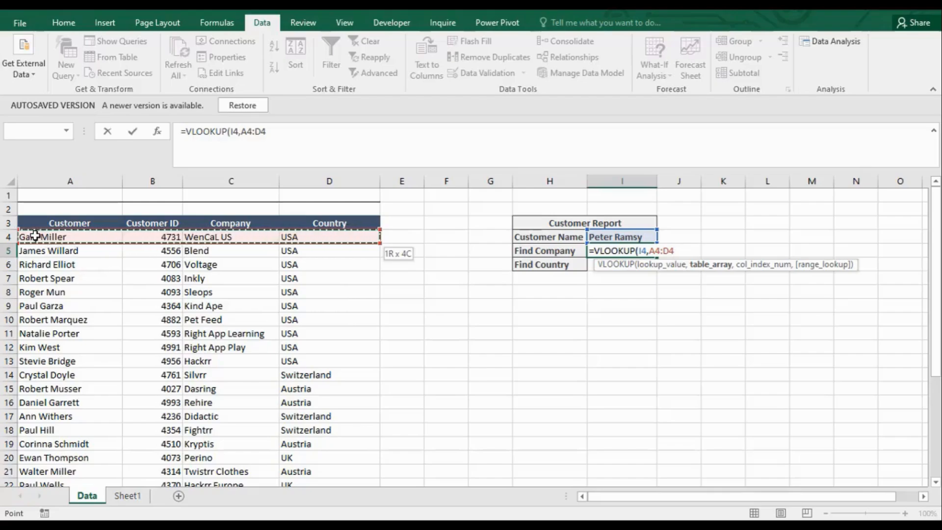
key(ctrl+shift+Down)
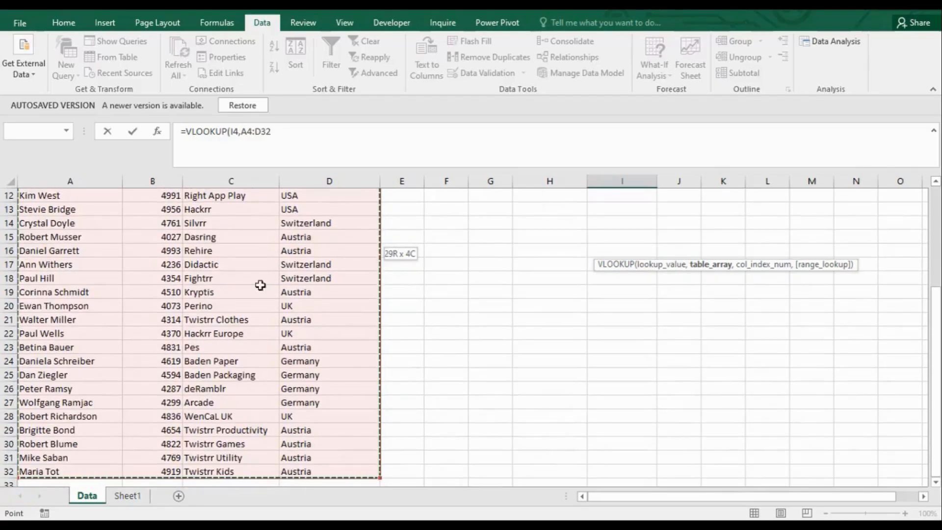
click(290, 128)
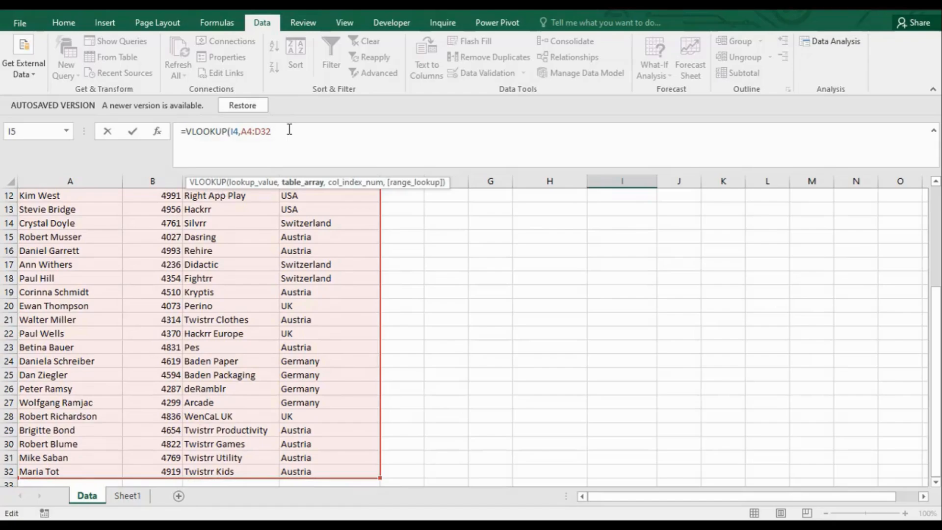
text(,)
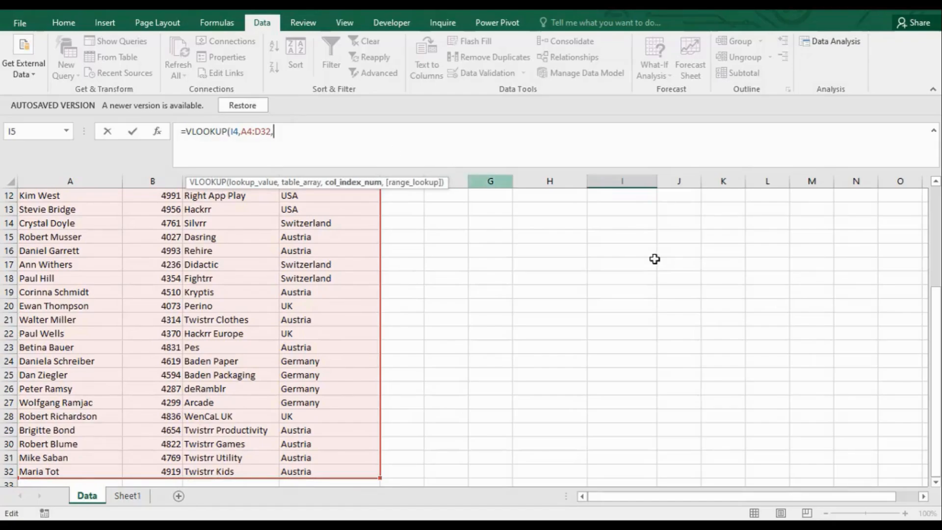
Step: Set the column index to 3 in the I5 VLOOKUP formula and proceed to the range lookup argument
drag(935, 365, 927, 244)
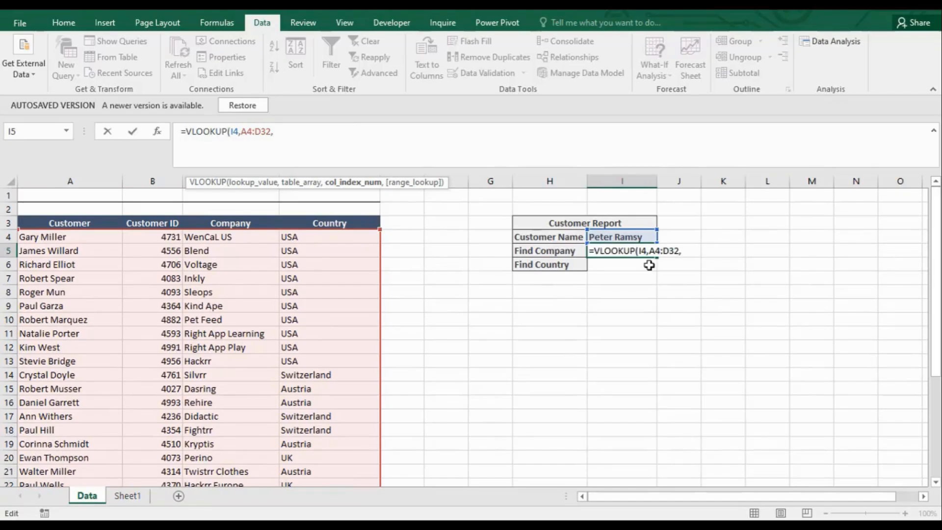
click(663, 249)
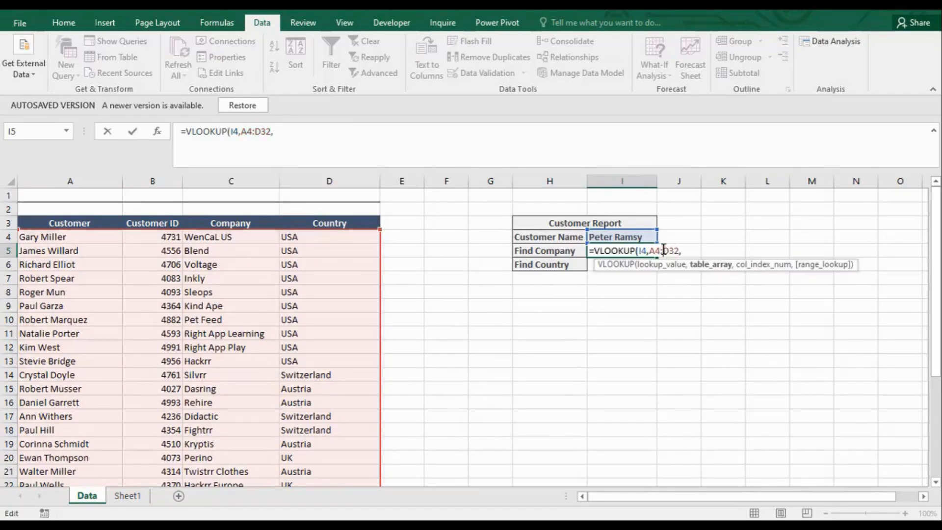
key(Right)
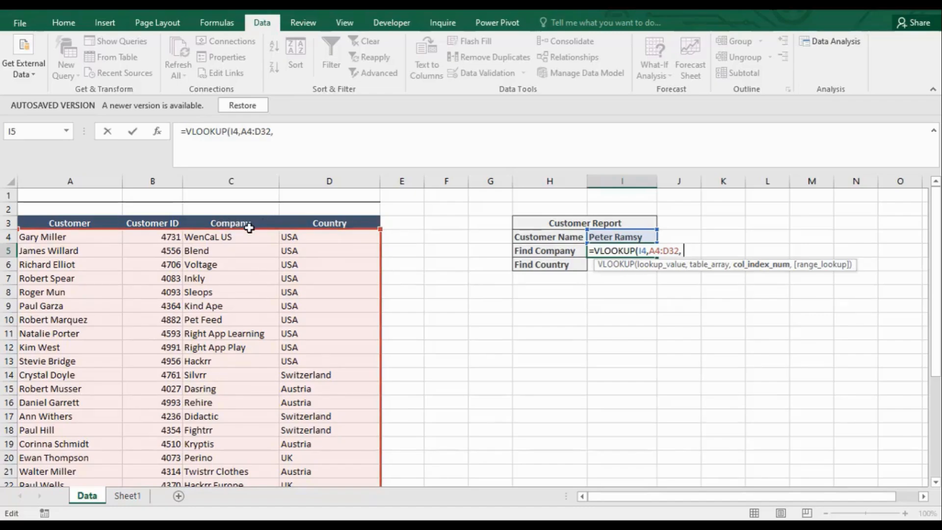
text(3)
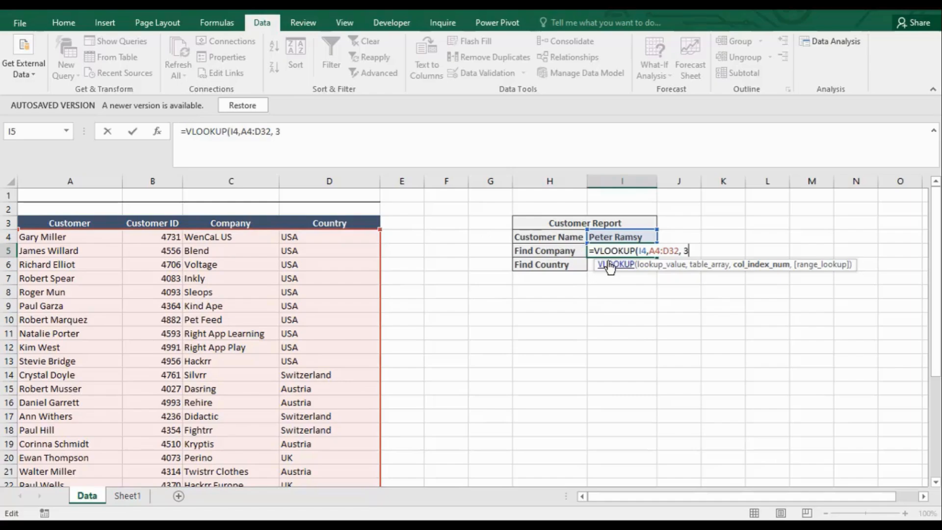
text(,)
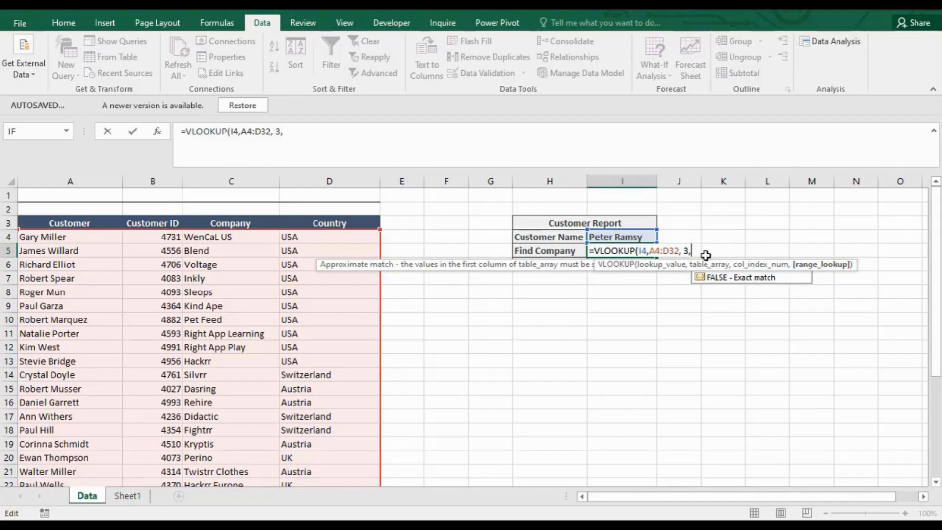
key(BackSpace)
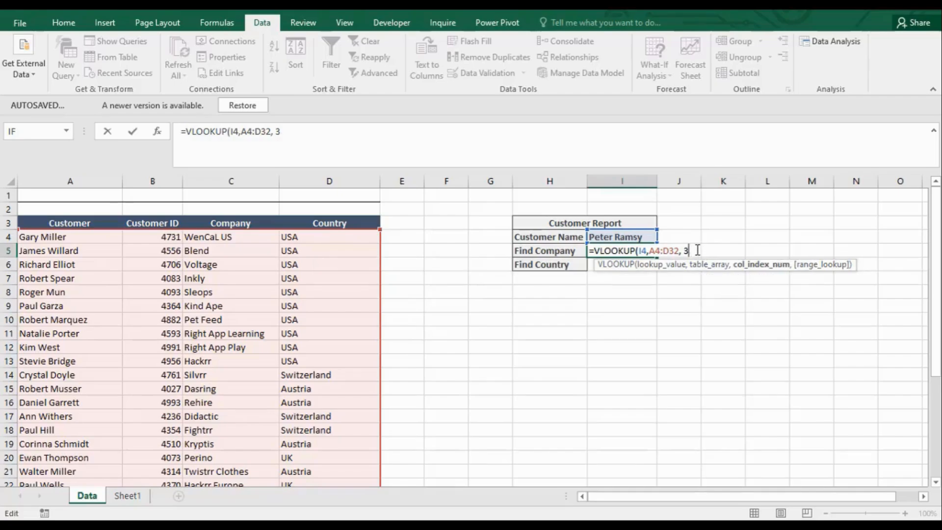
text(,)
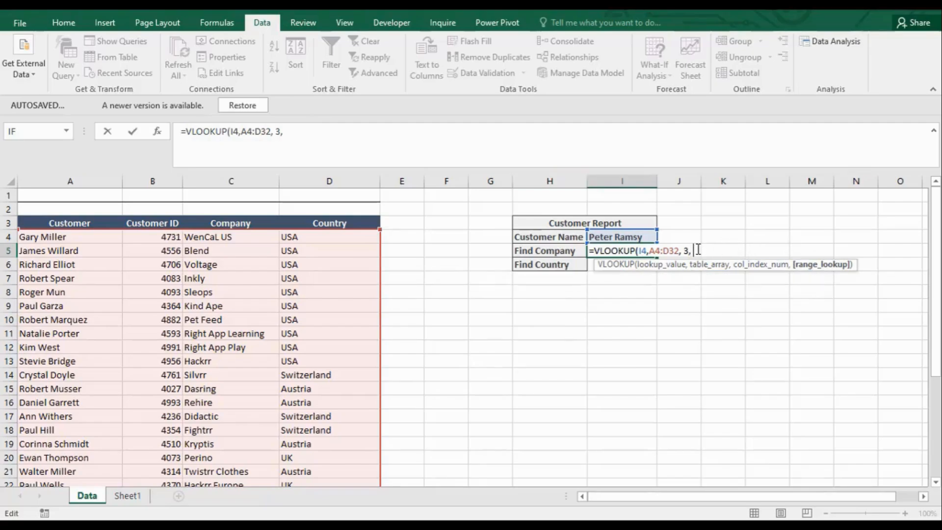
Step: Set the range lookup argument to FALSE for an exact match and enter the completed VLOOKUP in I5
text(f)
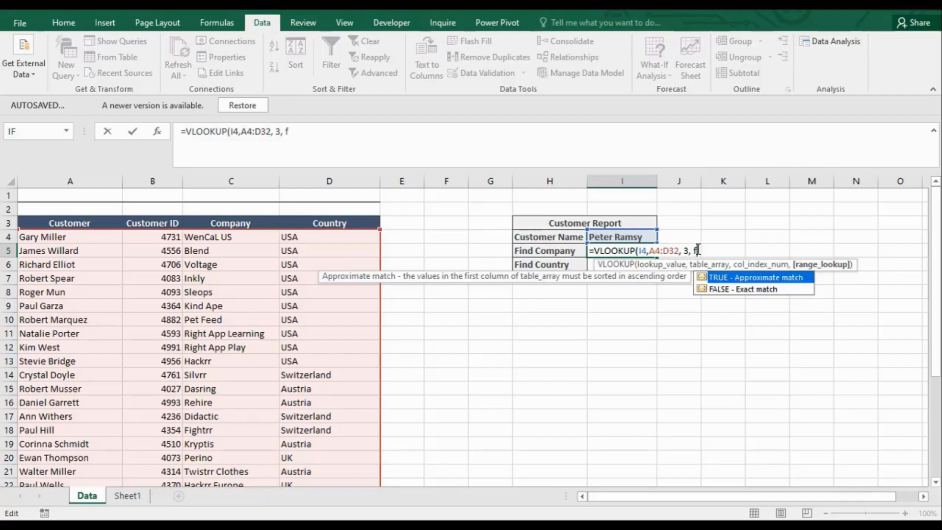
key(Down)
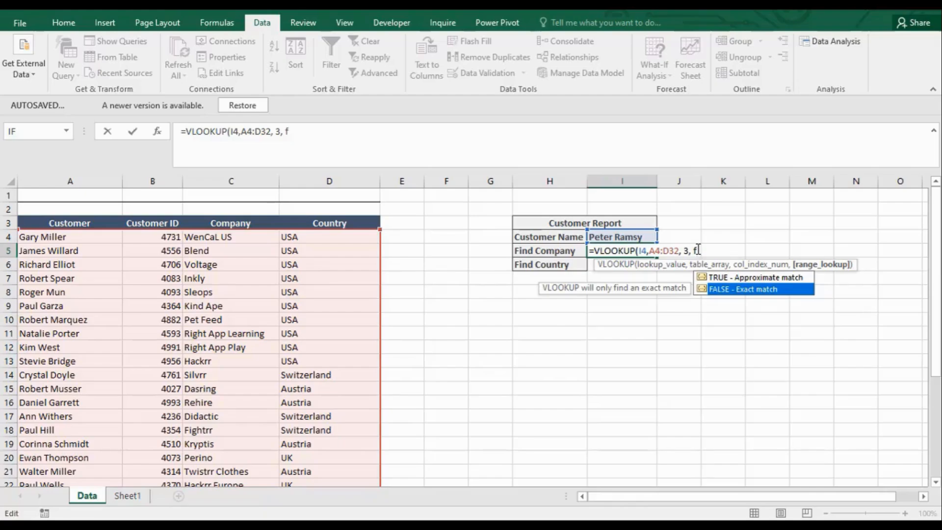
text(alse)
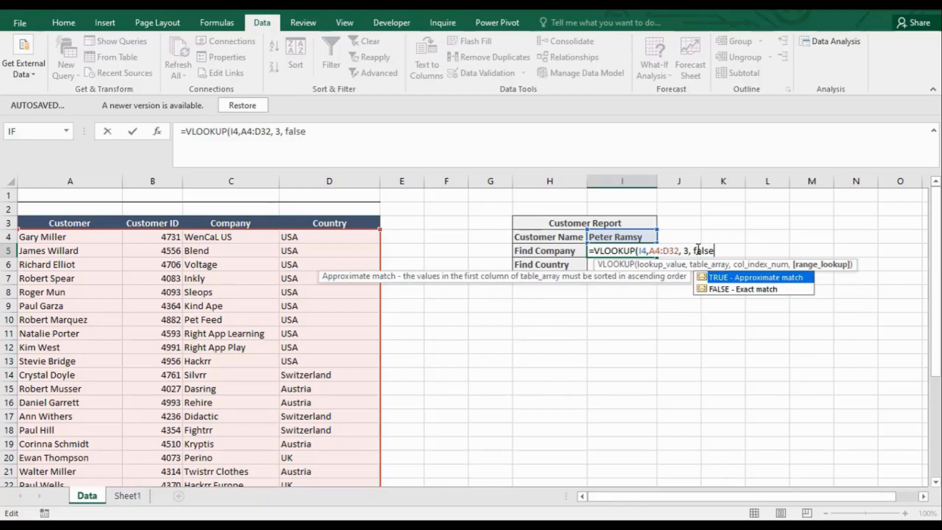
key(Down)
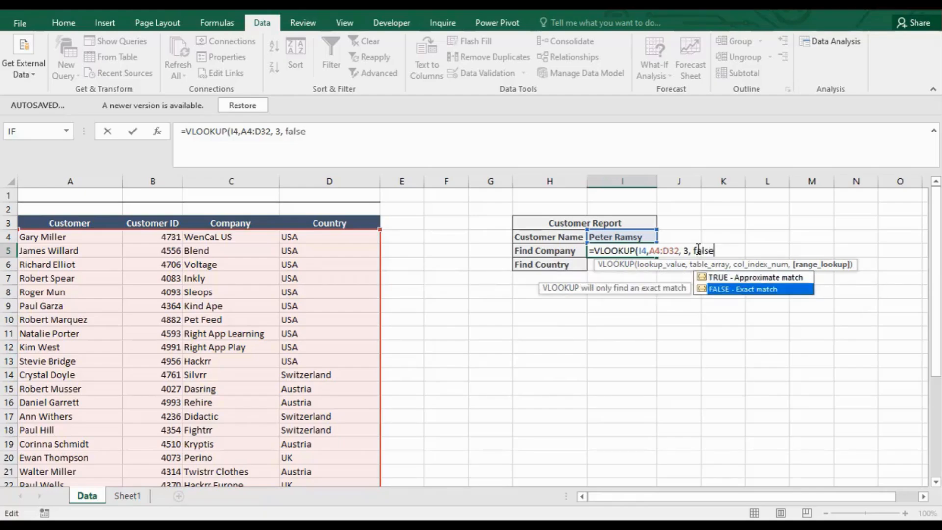
key(Tab)
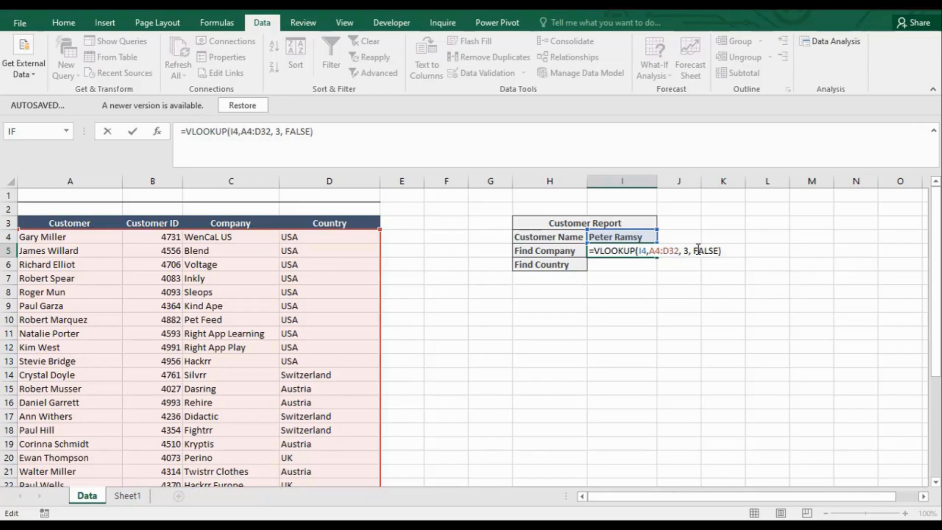
key(Return)
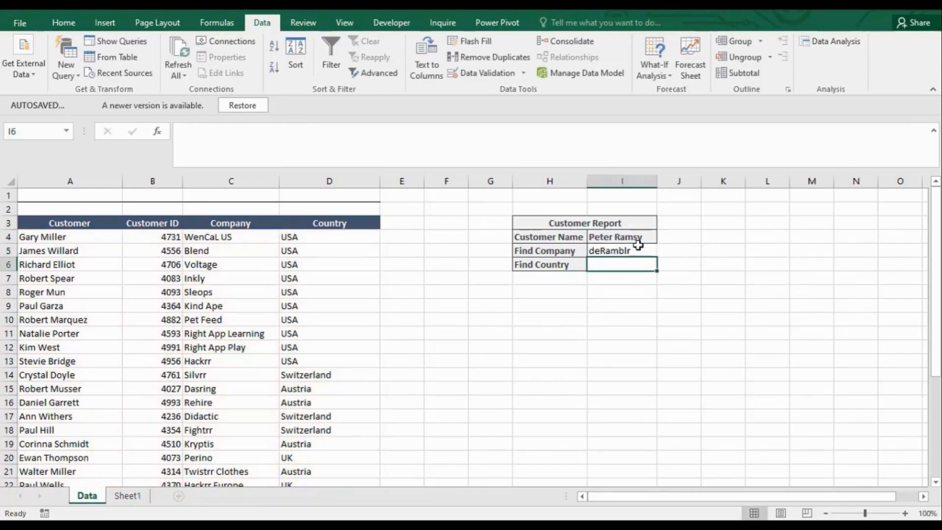
Step: Test the company lookup by choosing the customer from row 6 in the Customer Name dropdown in I4
click(621, 248)
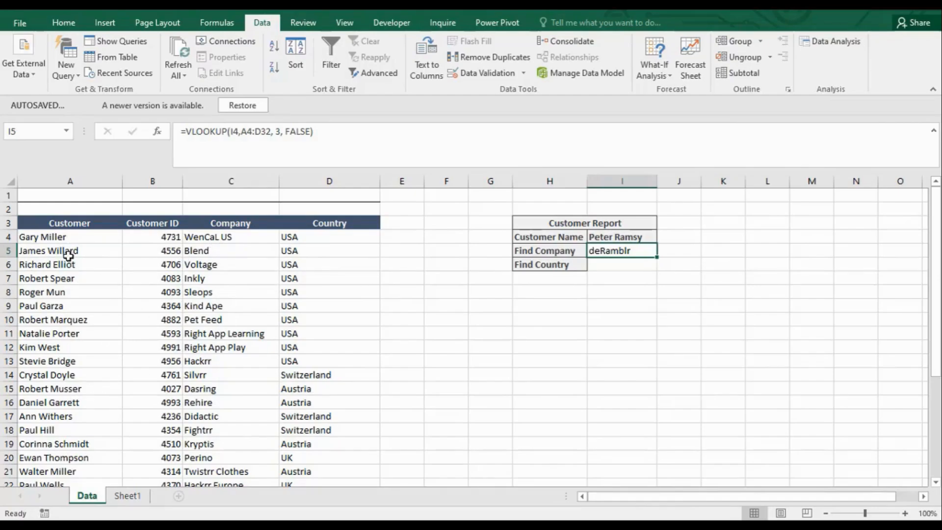
click(645, 235)
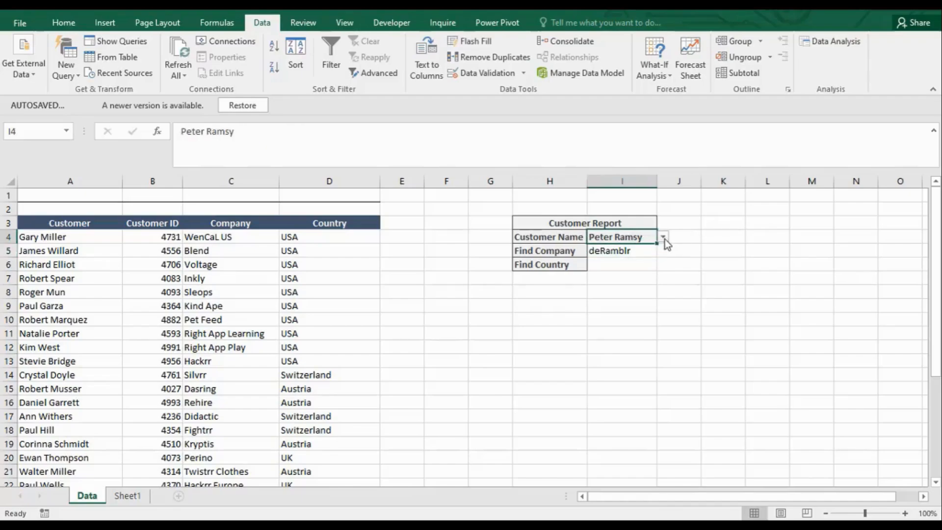
click(662, 236)
drag(662, 297, 663, 243)
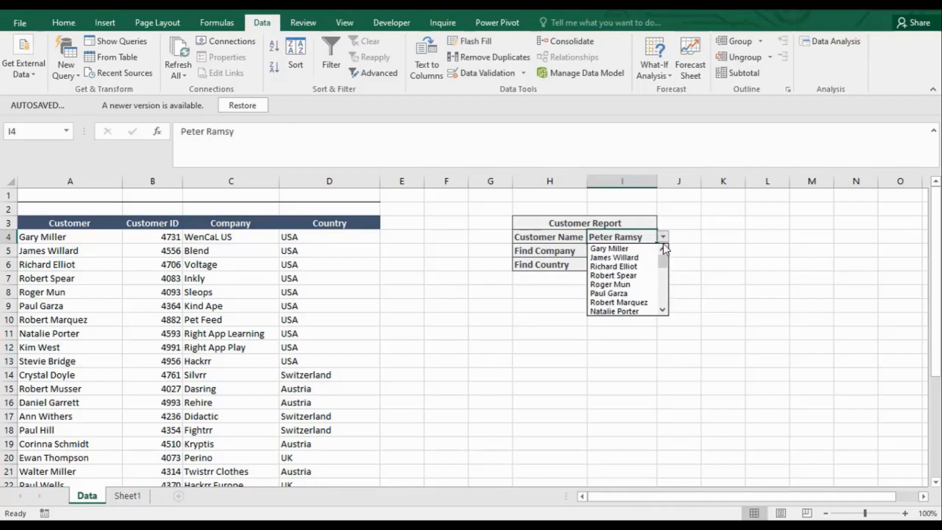
click(620, 265)
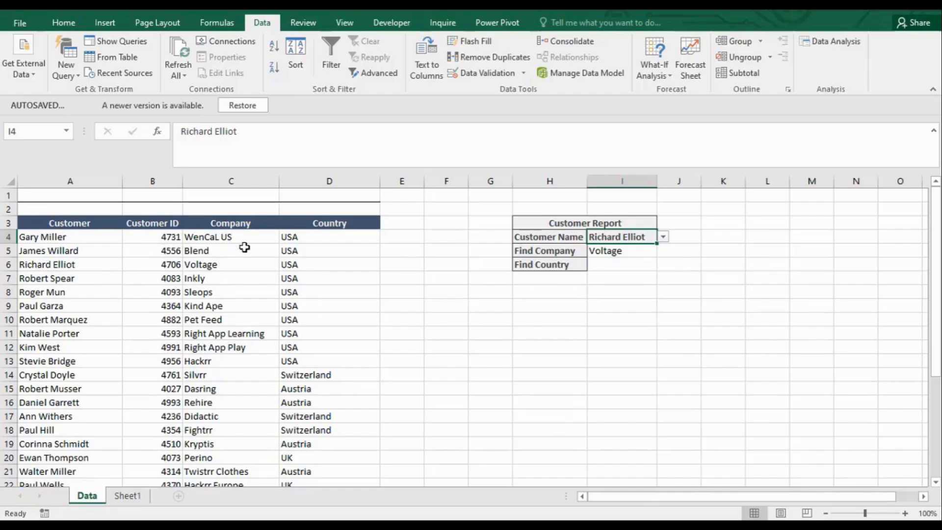
Step: Review the arguments of the VLOOKUP formula in the Find Company cell I5
double_click(625, 250)
click(689, 252)
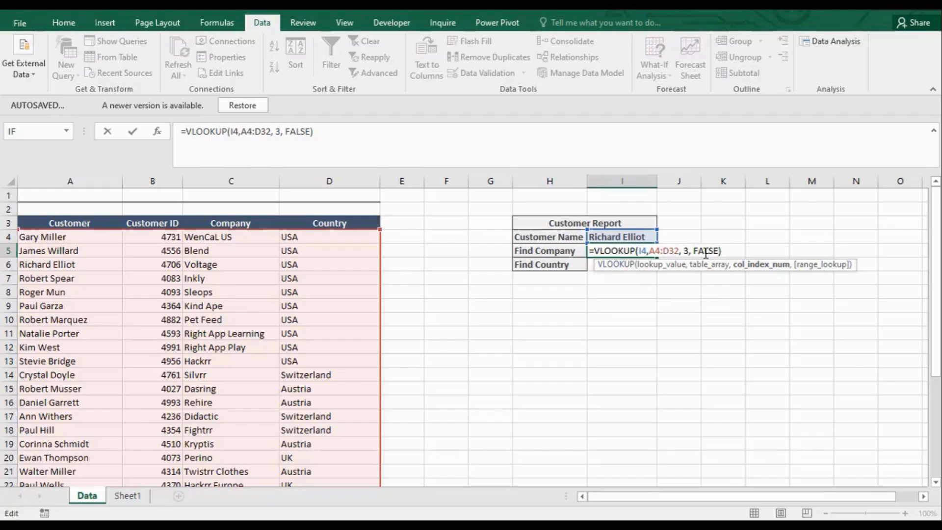
key(Return)
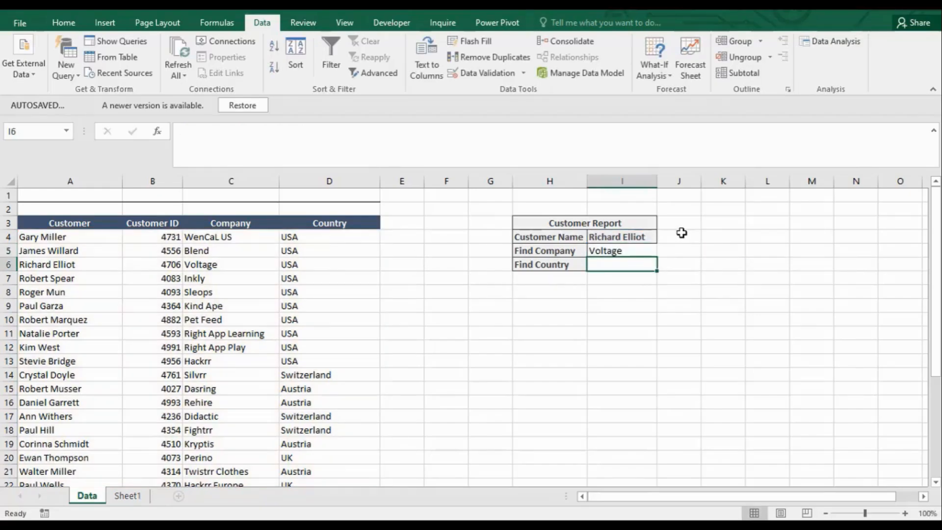
Step: Test the lookup with two more customers in I4, first the one from row 11 and finally the one from row 8
click(646, 234)
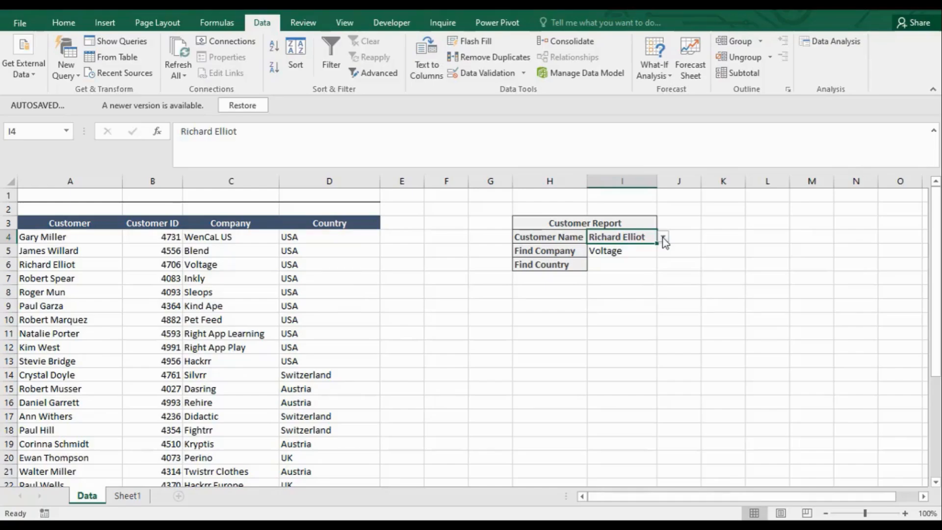
click(663, 238)
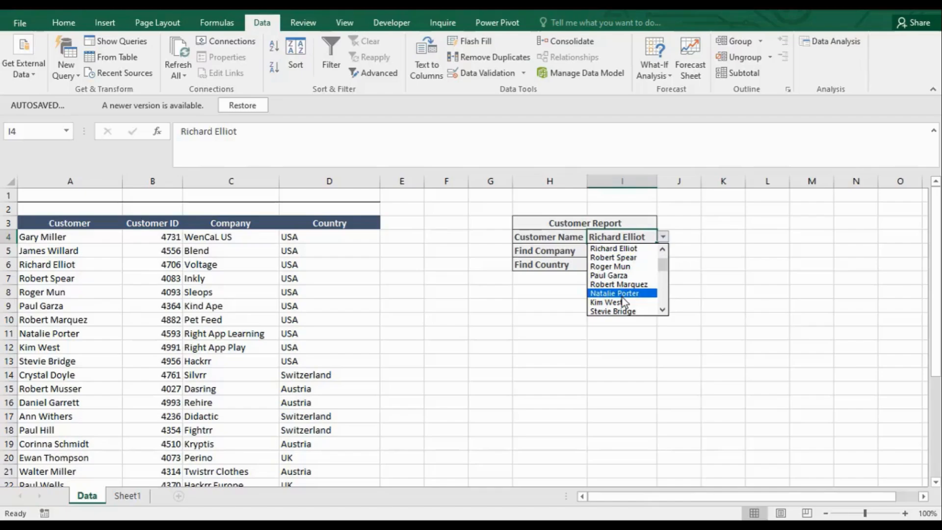
click(622, 297)
click(662, 237)
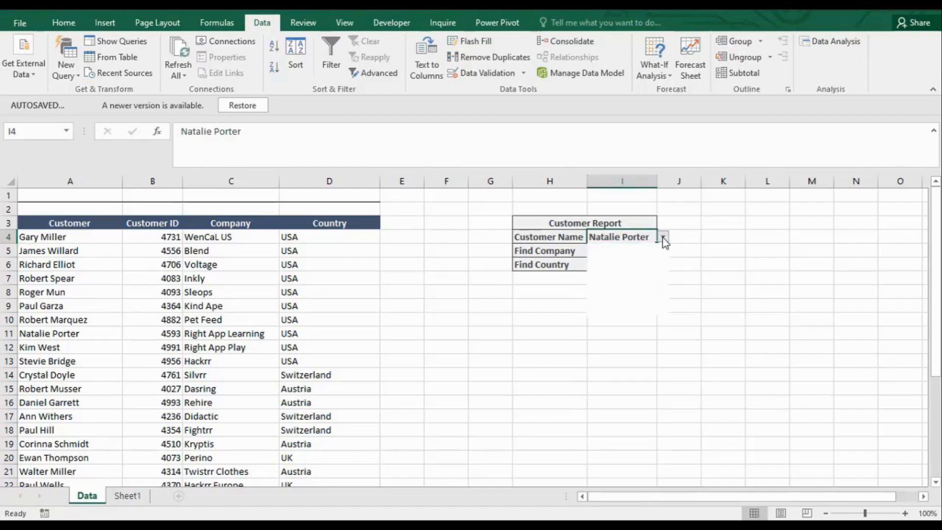
drag(662, 271, 662, 247)
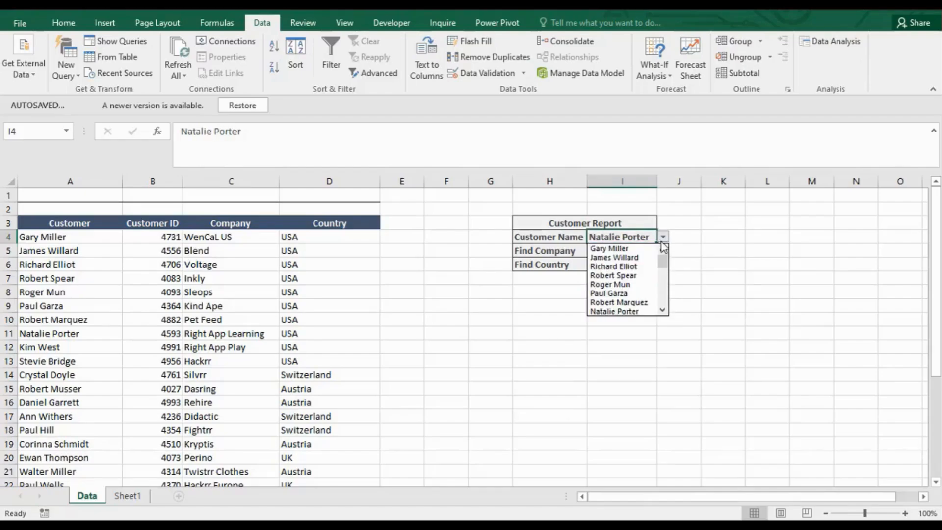
click(616, 286)
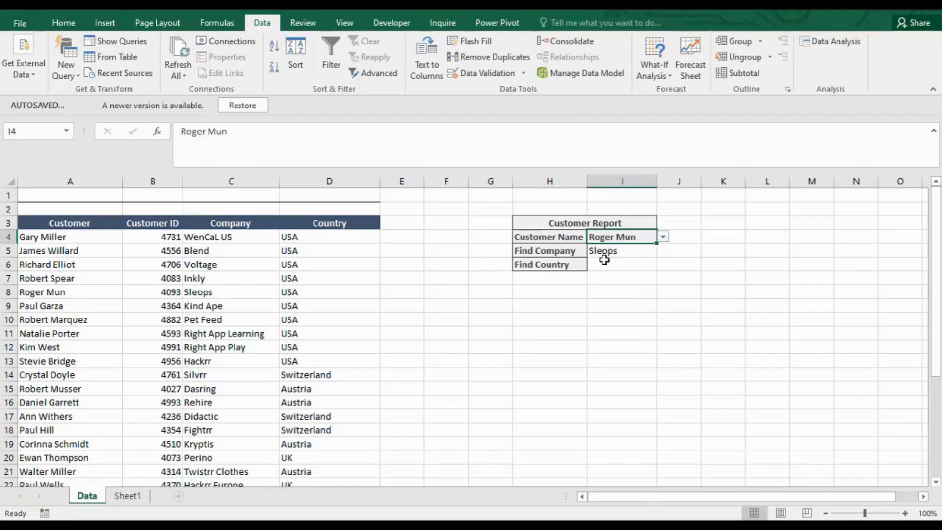
Step: Fill the VLOOKUP formula from I5 down into the Find Country cell I6
click(603, 264)
click(632, 248)
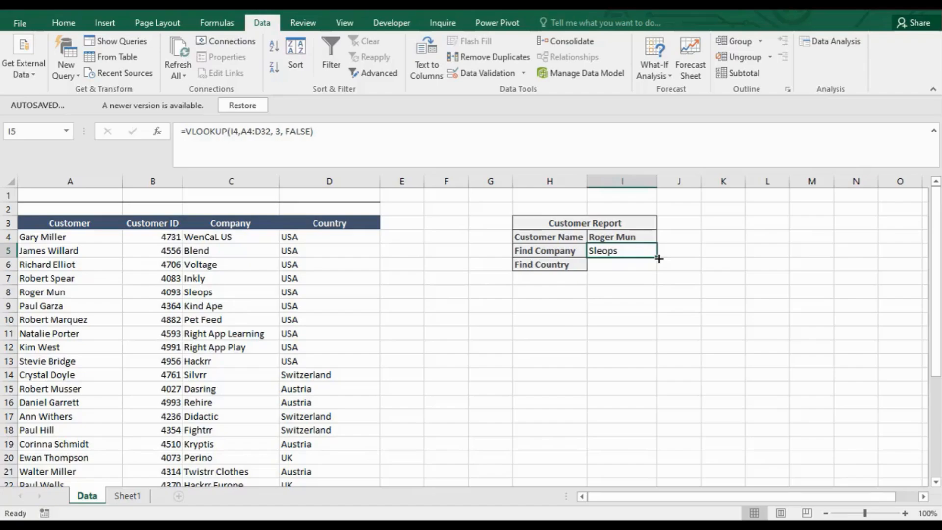
drag(658, 259, 658, 269)
Step: Change the lookup value in the I6 VLOOKUP formula to the Customer Name cell I4
double_click(629, 265)
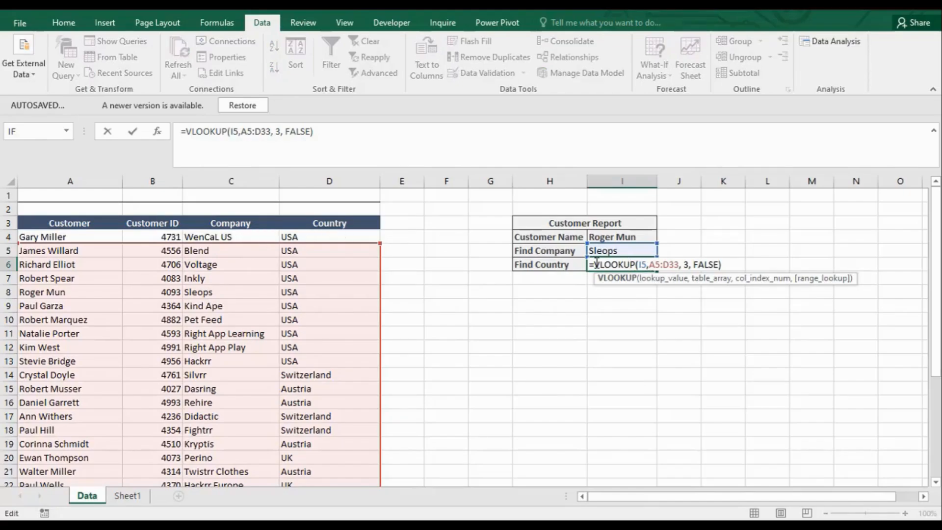
click(647, 265)
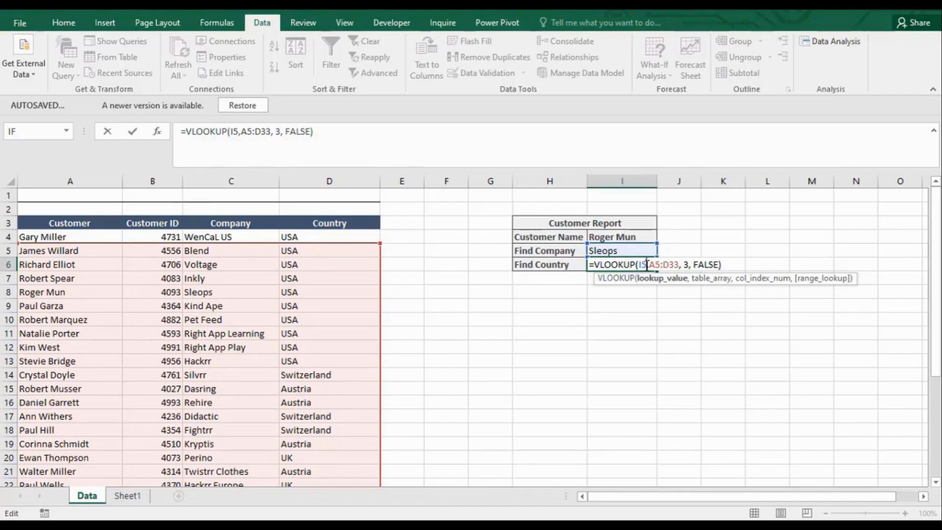
key(BackSpace)
key(BackSpace)
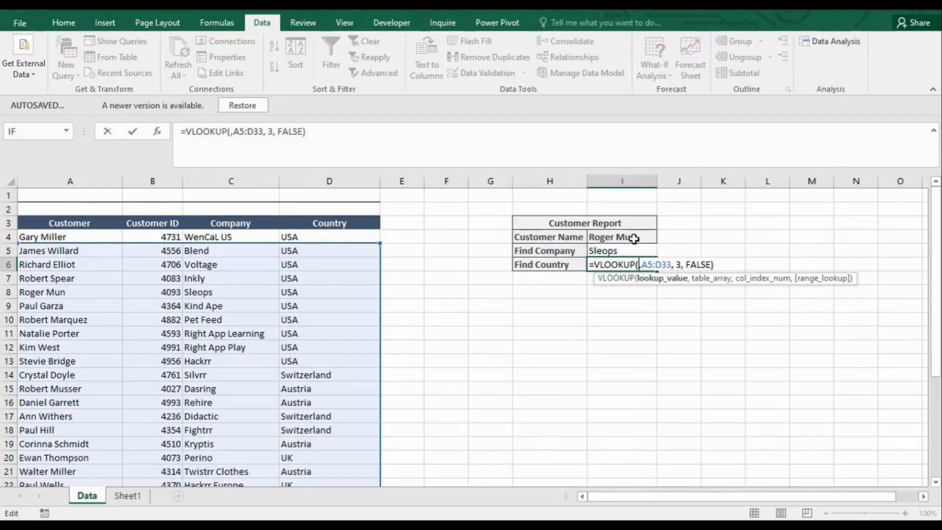
click(633, 239)
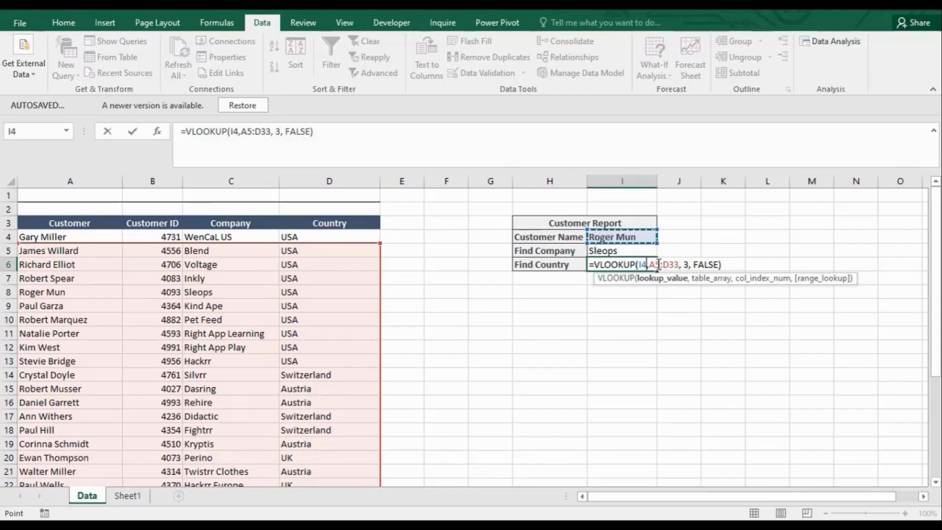
Step: Correct the table range in the I6 VLOOKUP formula to A4:D32 so it covers all customer rows
click(658, 265)
key(BackSpace)
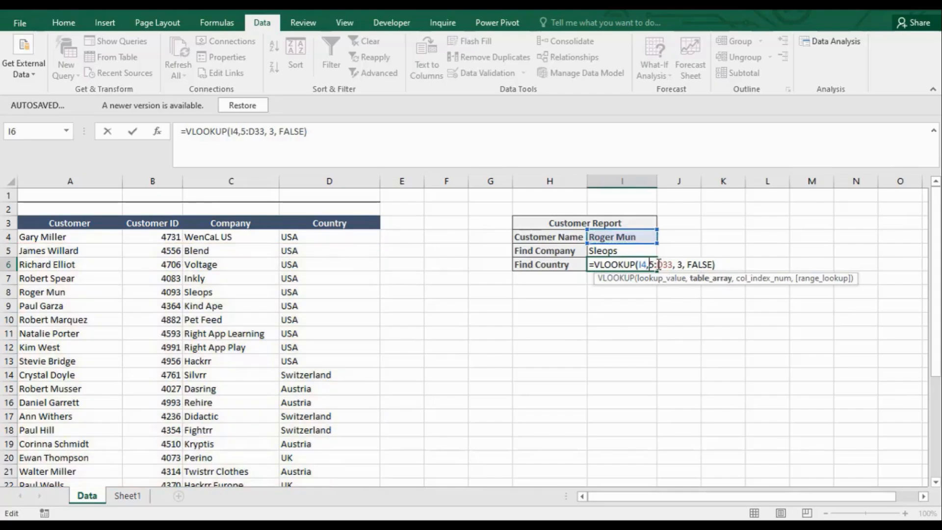
text(A4)
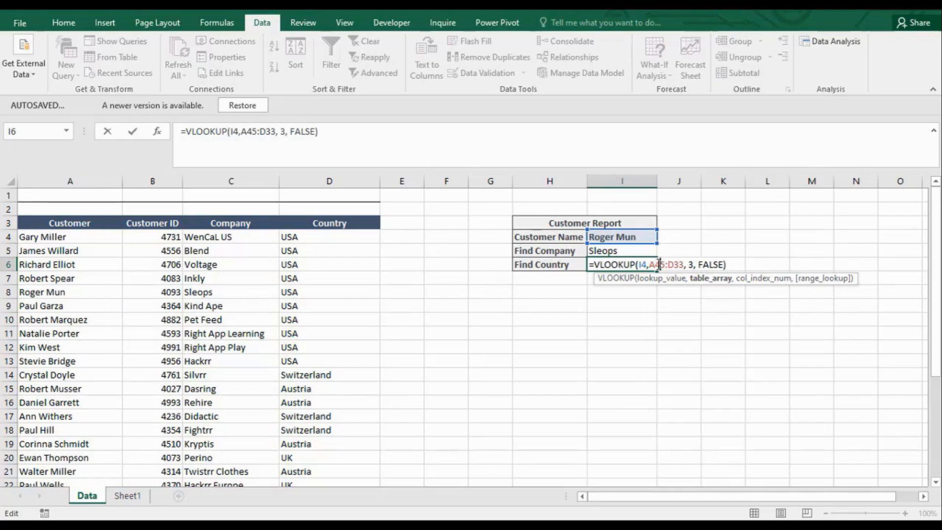
key(Delete)
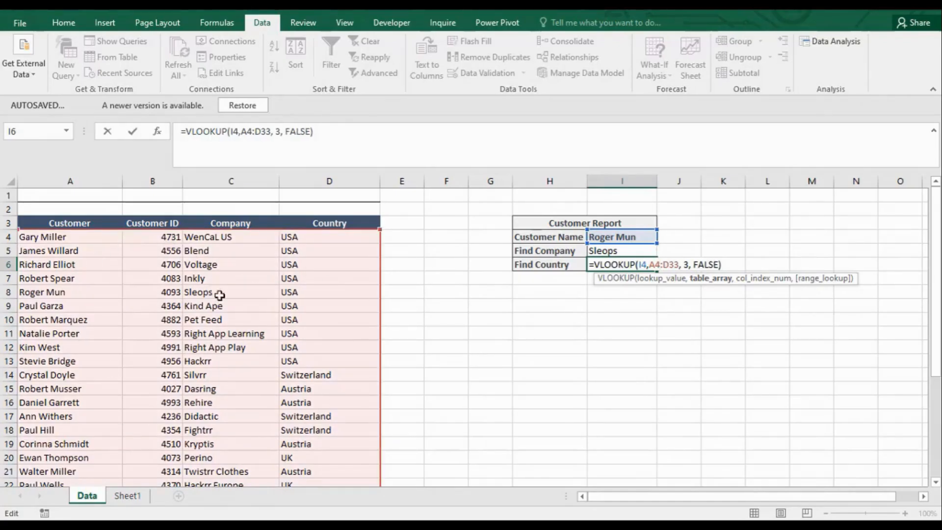
drag(936, 305, 937, 407)
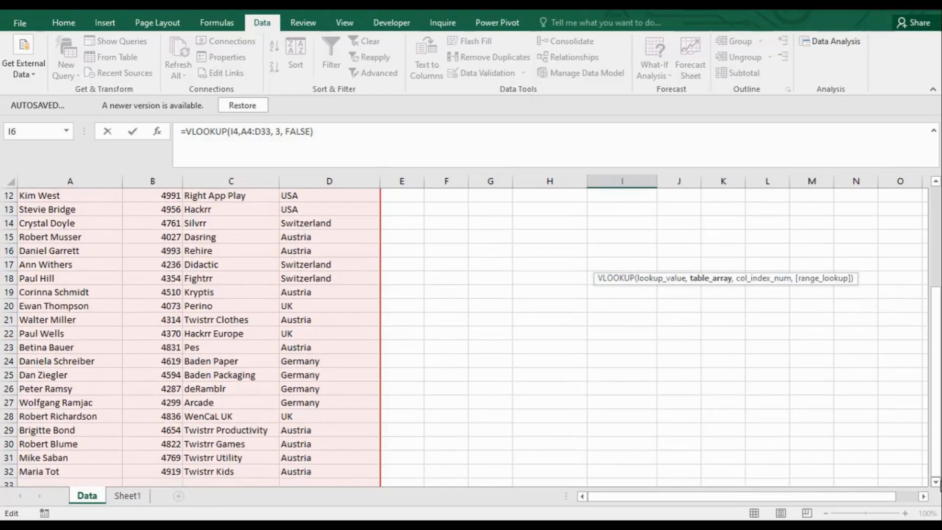
drag(937, 449, 936, 196)
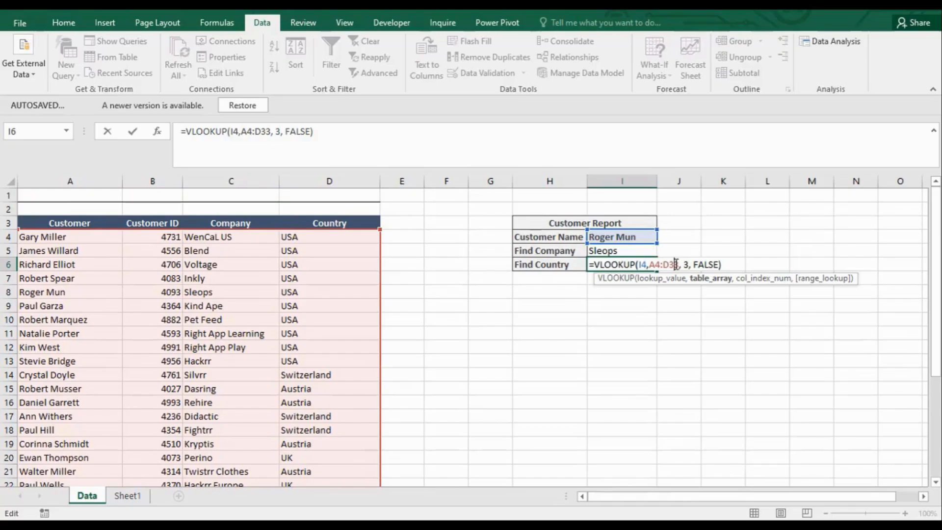
key(BackSpace)
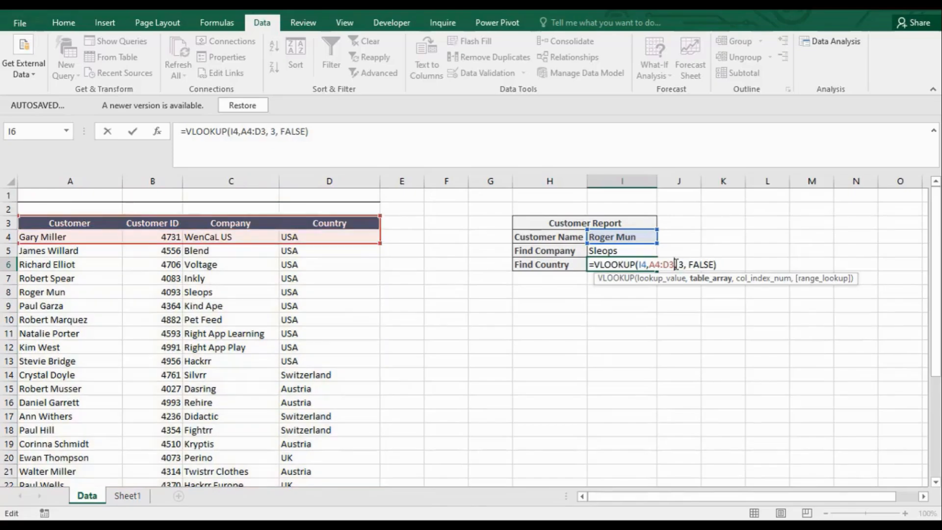
text(2)
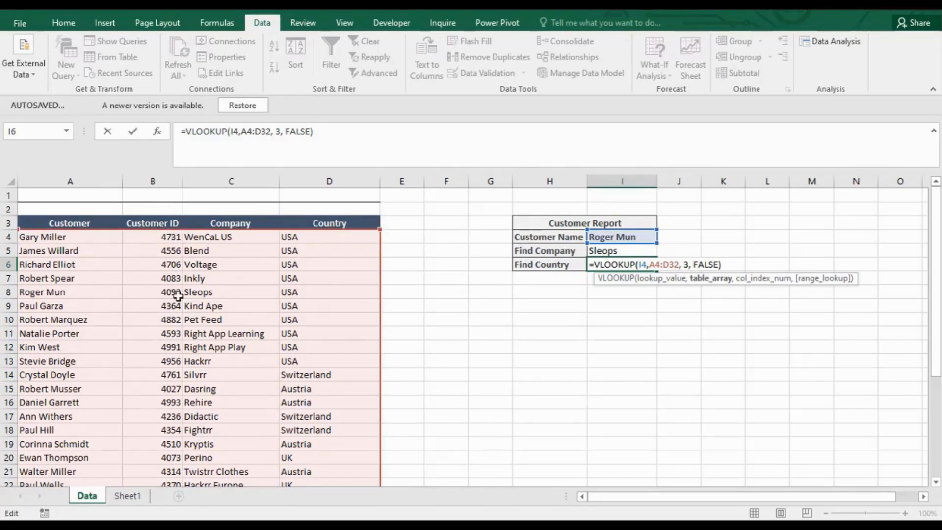
Step: Set the column index in the I6 VLOOKUP formula to 4 and commit the formula
click(689, 264)
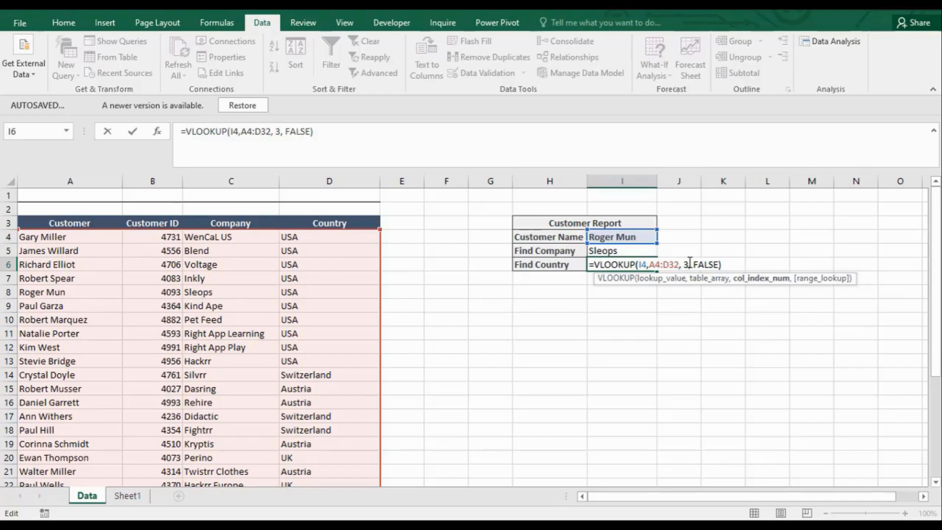
key(BackSpace)
text(4)
key(Right)
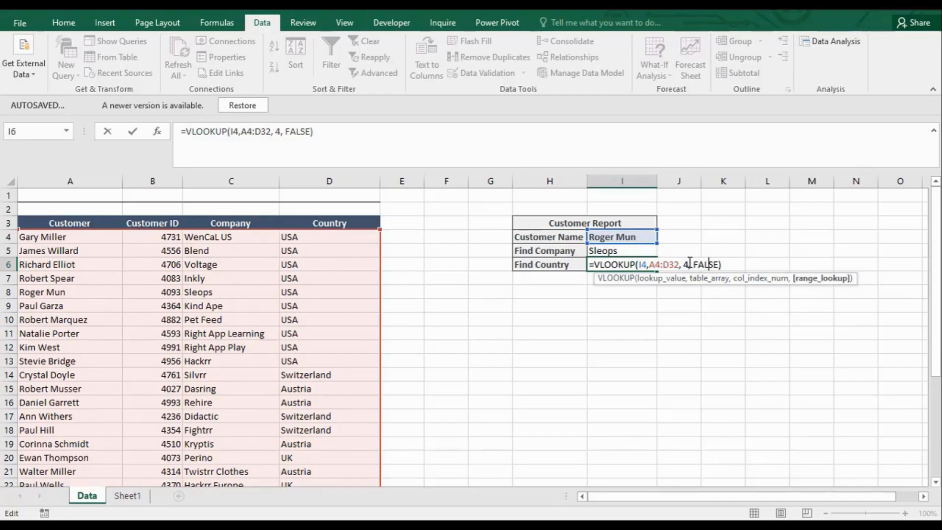
key(Return)
click(625, 261)
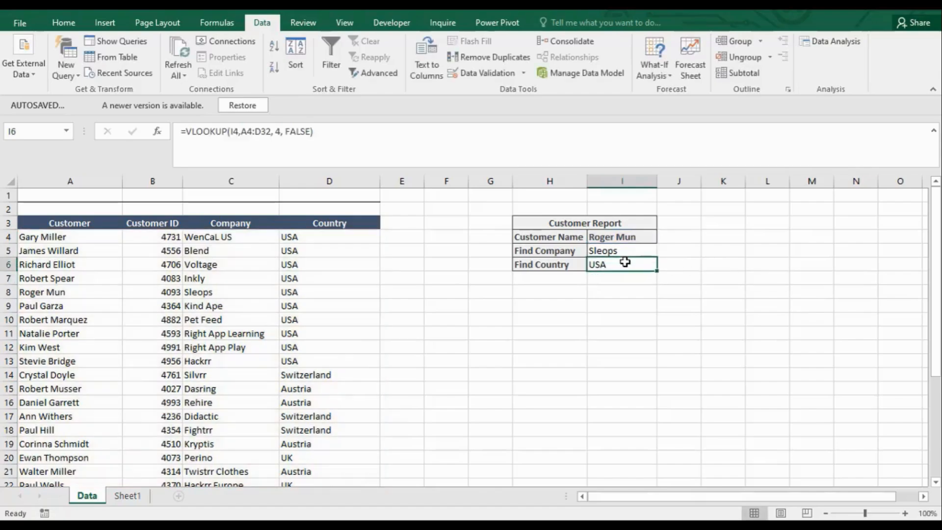
Step: Test both lookups by choosing the customer from row 5 in I4, and finally the one from row 14
click(632, 237)
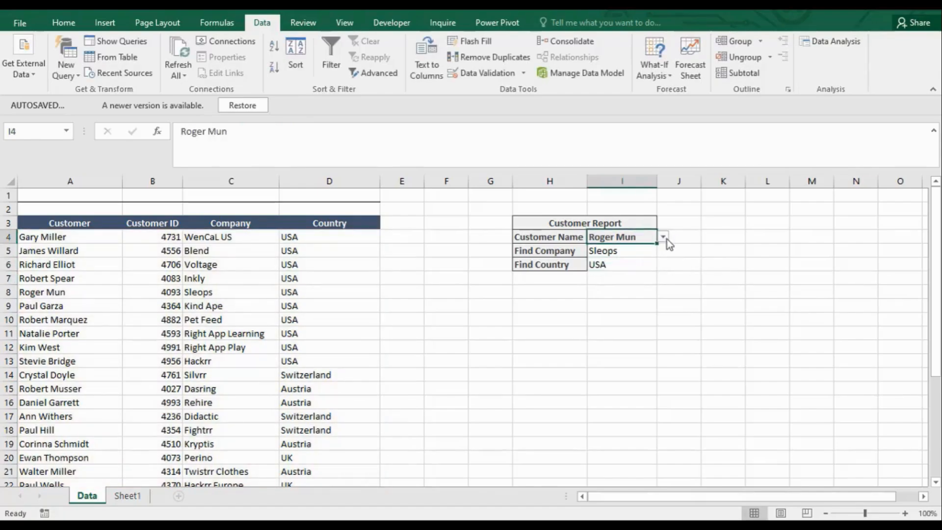
click(663, 238)
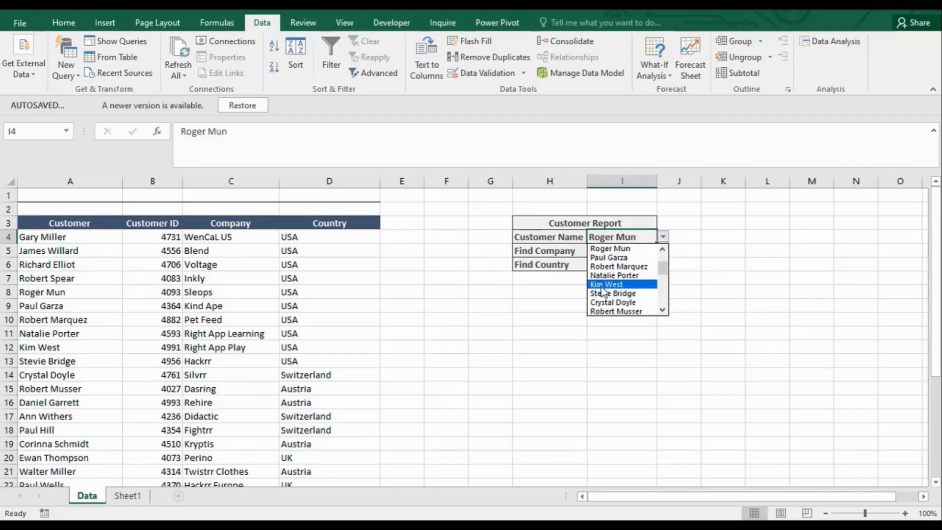
drag(664, 266, 663, 252)
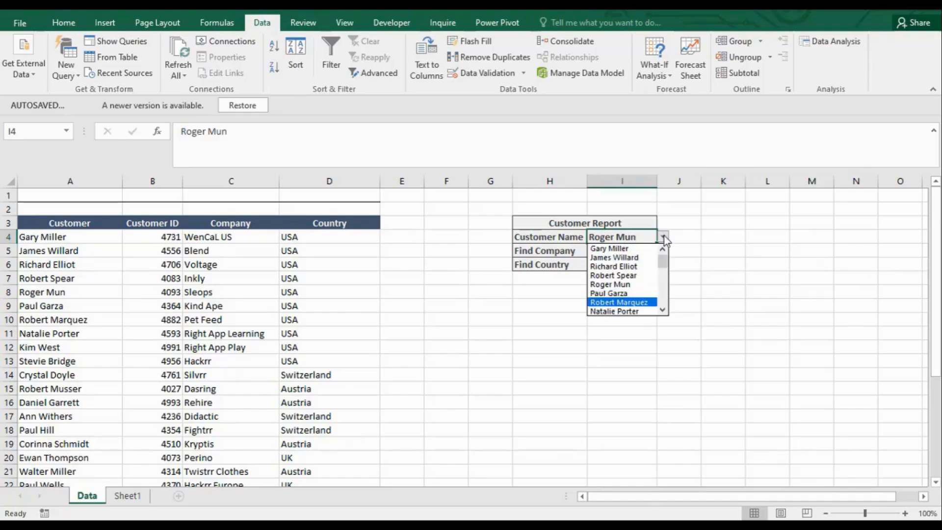
click(598, 258)
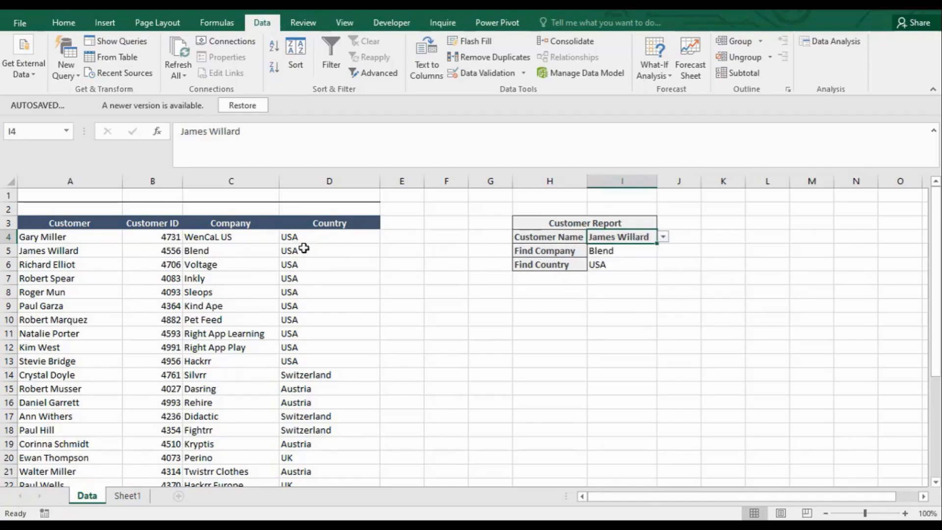
click(664, 239)
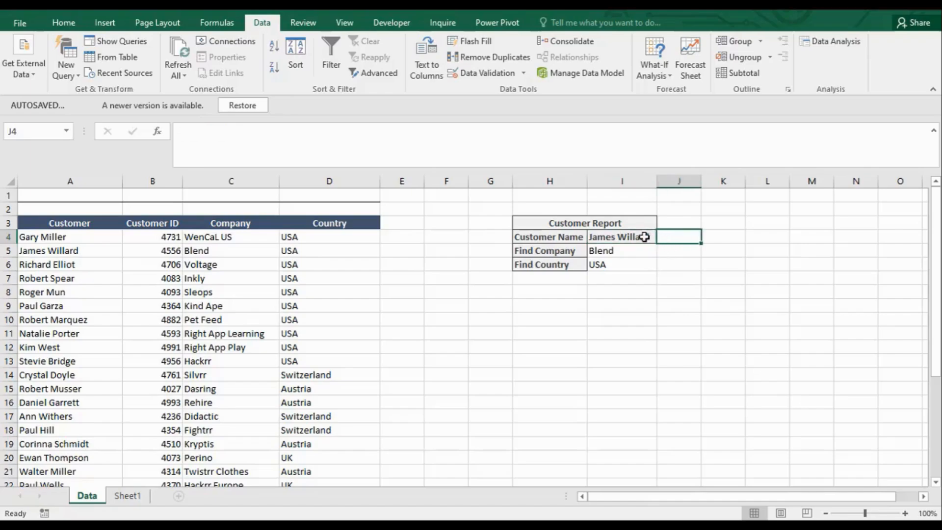
click(646, 237)
click(663, 238)
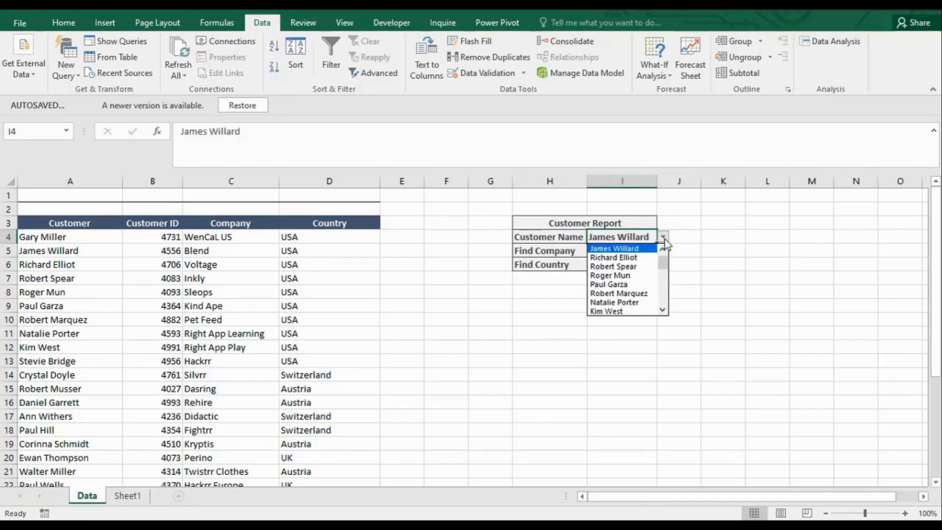
drag(664, 267, 665, 274)
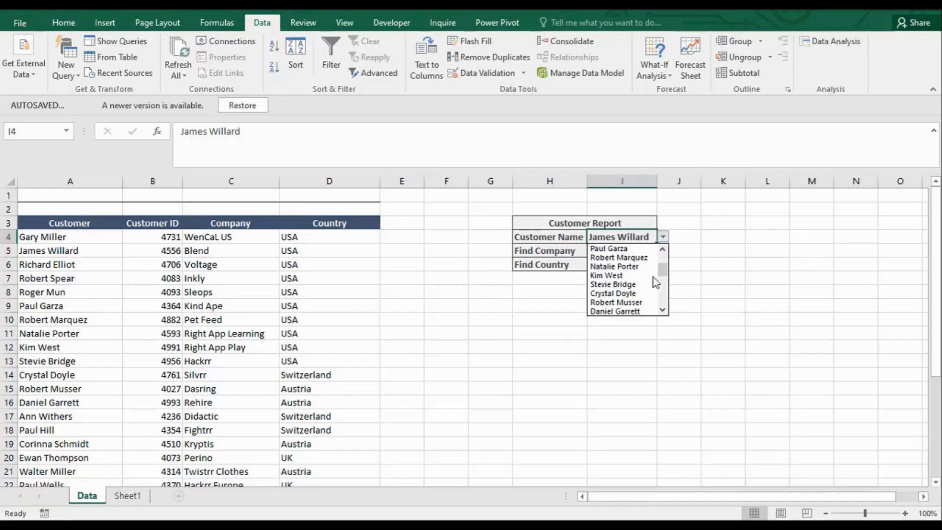
click(637, 293)
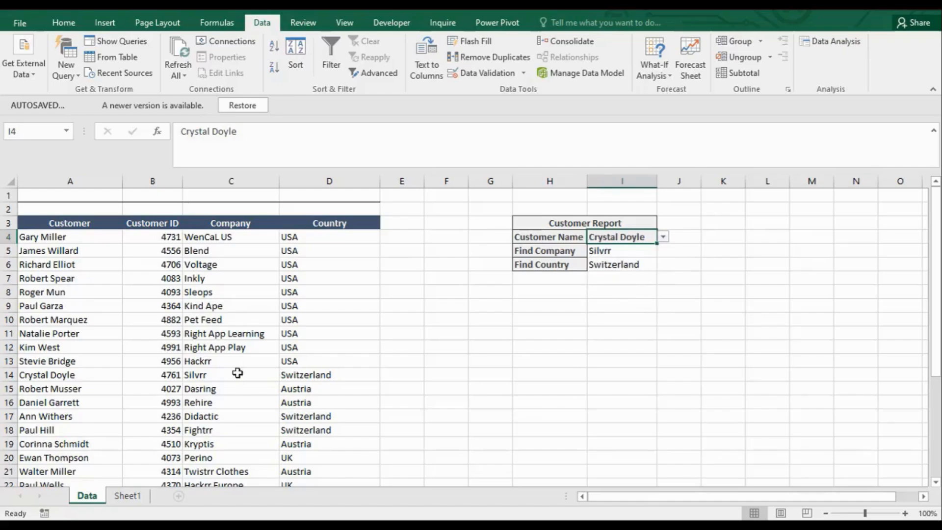
Step: Compare the report's company and country with the selected customer's entries in row 14 of the table
click(150, 379)
click(201, 375)
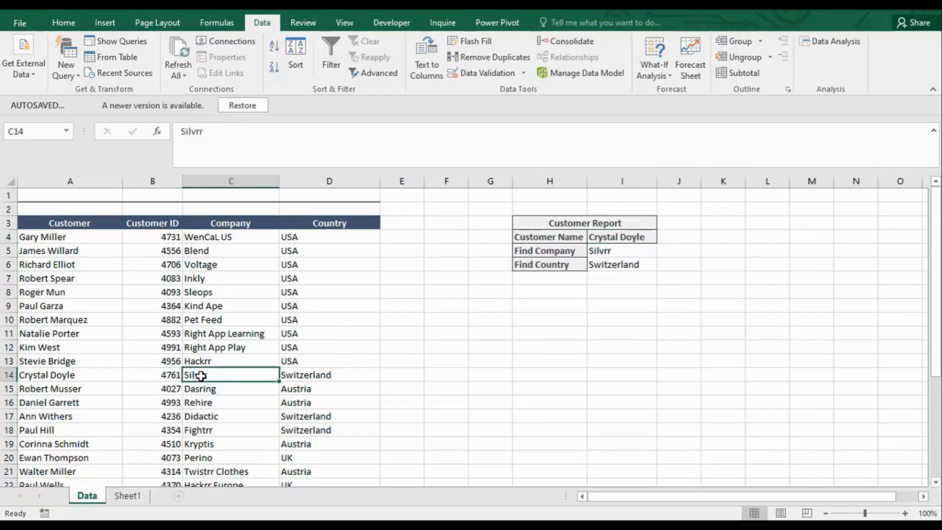
click(306, 379)
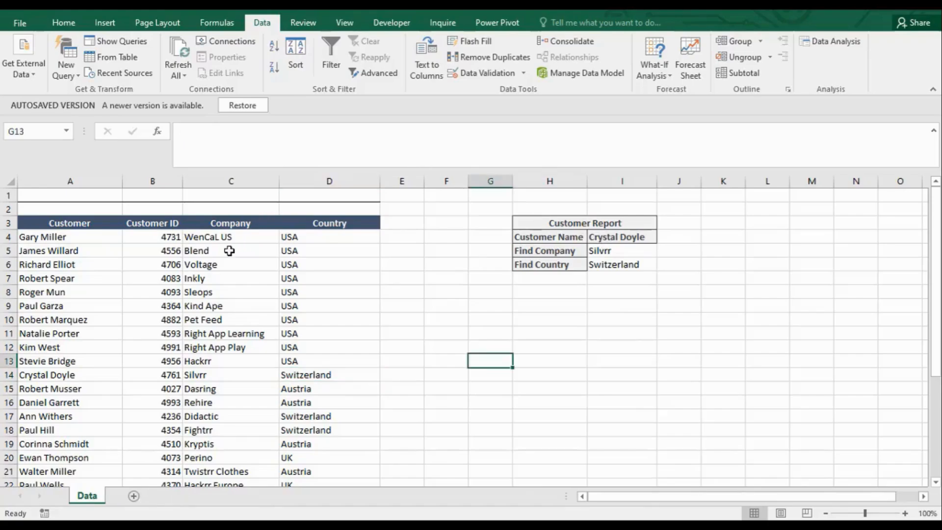
Step: Copy the whole customer table A3:D32, including its header row
click(60, 226)
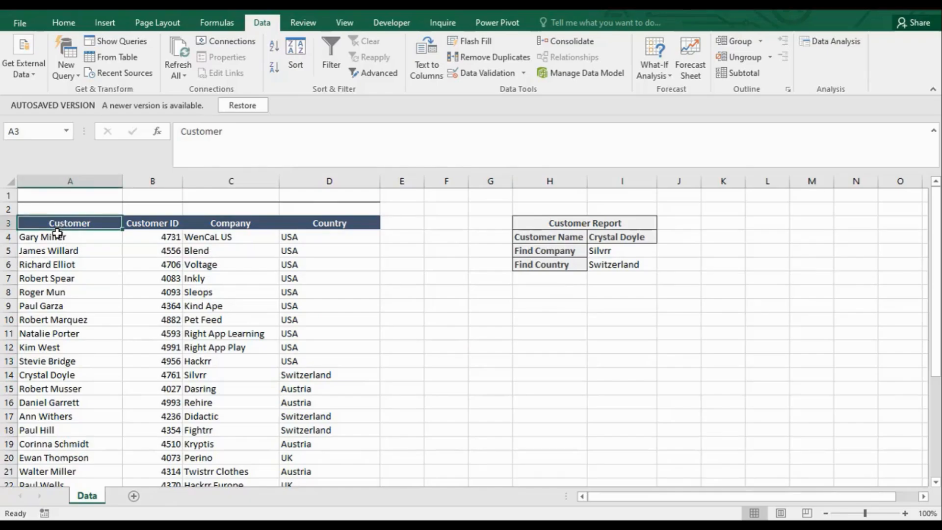
key(ctrl+shift+Right)
key(ctrl+shift+Down)
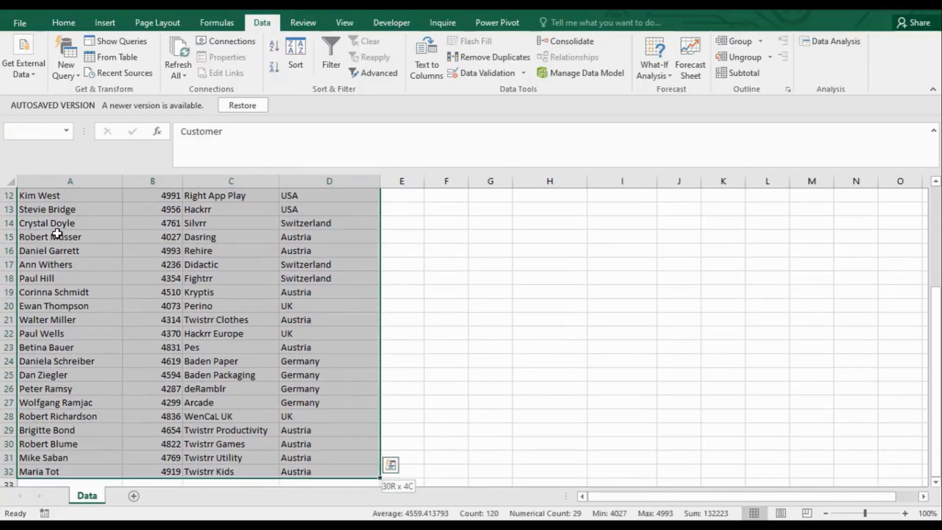
key(ctrl+c)
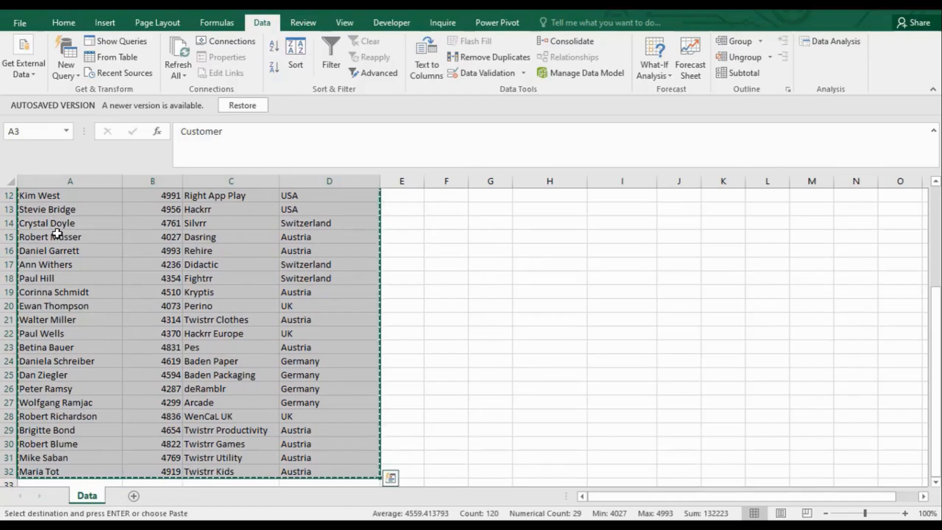
Step: Paste the copied table below the original at A37 using Paste Special with Transpose
scroll(58, 234, up, 3)
click(57, 236)
key(Down)
key(Down)
key(Down)
key(Down)
key(Down)
key(Down)
key(Down)
key(Down)
key(Down)
key(Down)
key(Down)
key(Down)
key(Down)
key(Down)
key(Down)
key(Down)
key(Down)
key(Down)
key(Down)
key(Down)
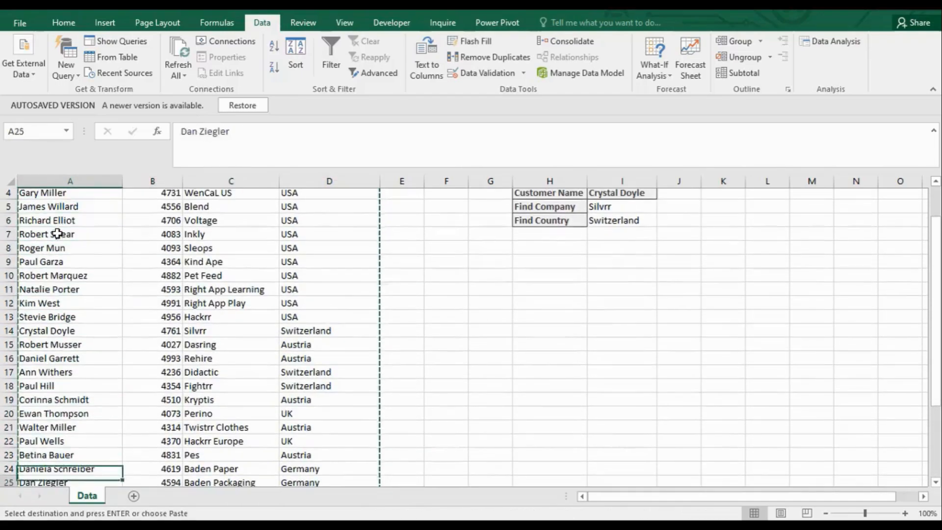
key(Up)
key(Up)
key(Up)
key(Up)
key(Up)
key(Up)
key(Up)
key(Up)
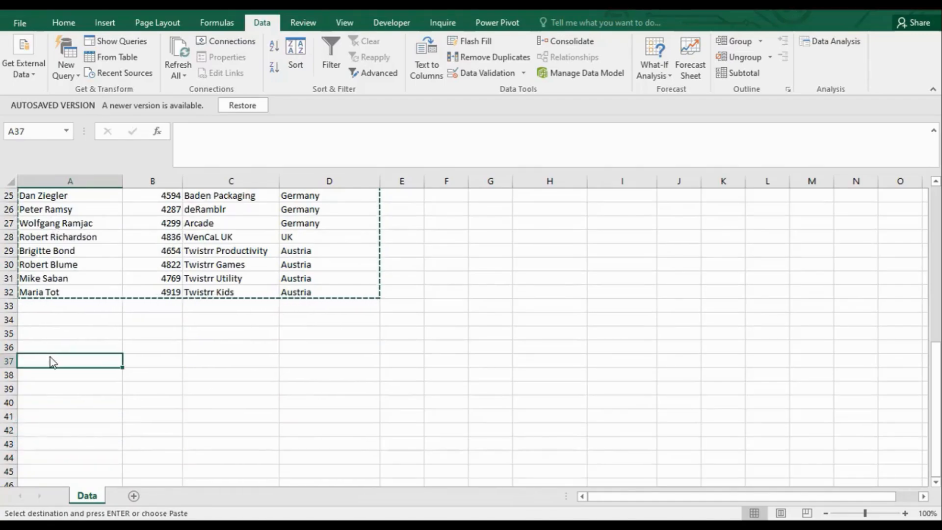
click(65, 23)
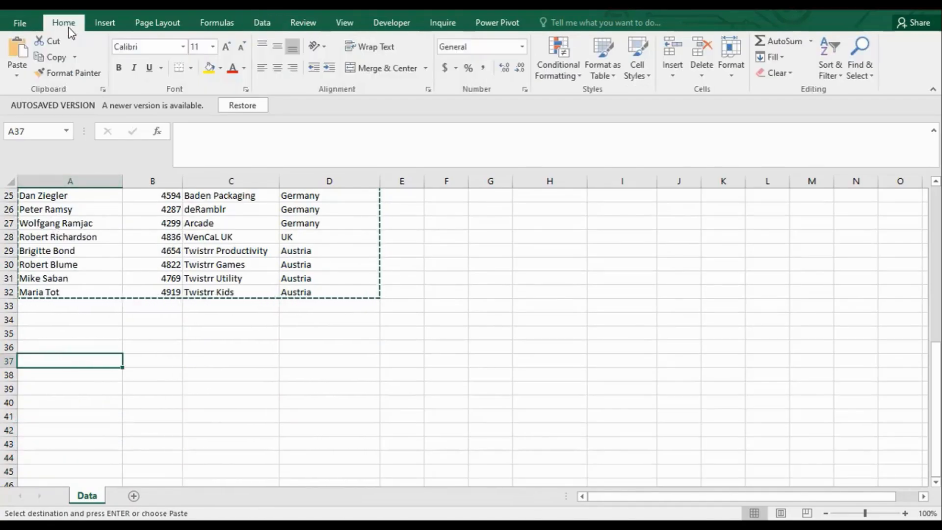
click(16, 74)
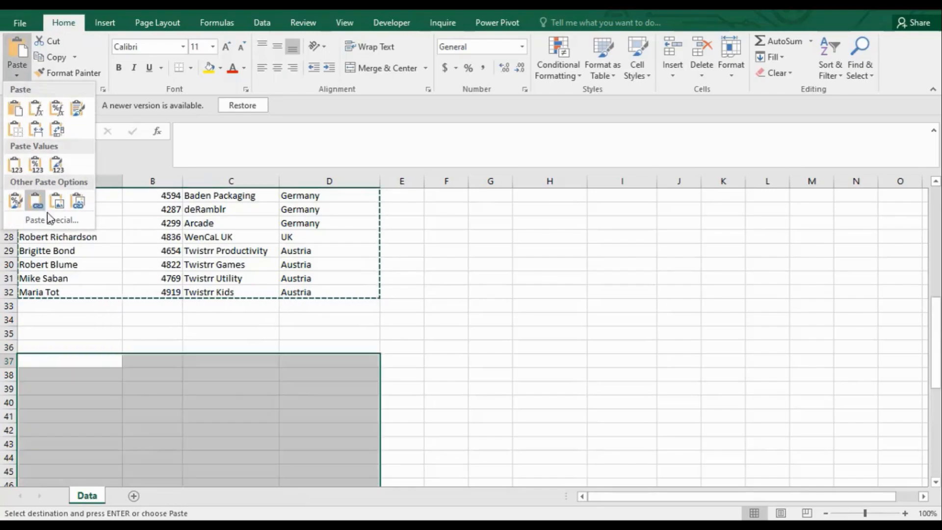
click(55, 223)
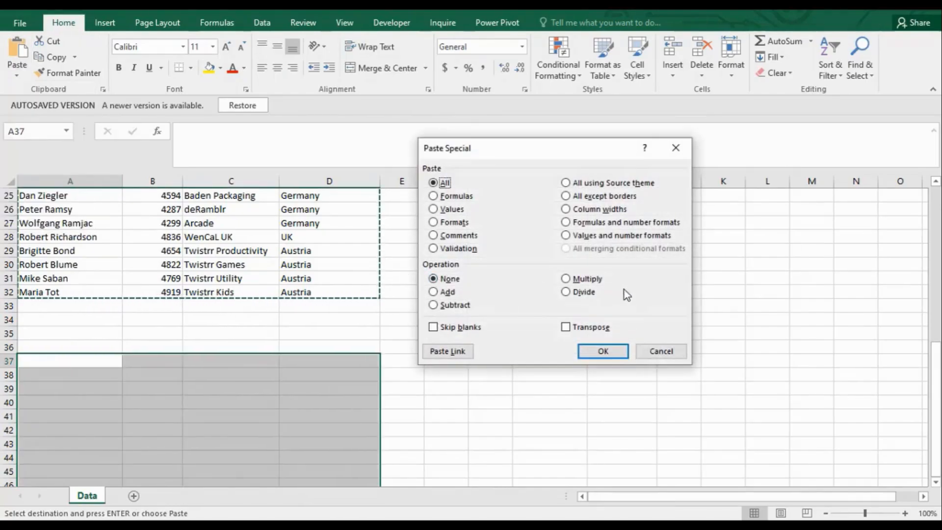
click(572, 328)
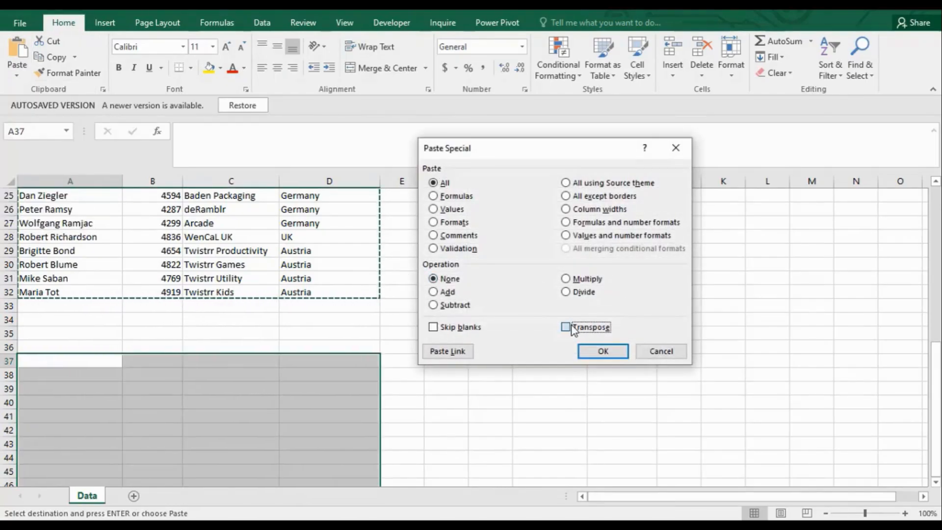
click(602, 351)
Step: Review the row headings of the transposed table in A37:A40
click(76, 374)
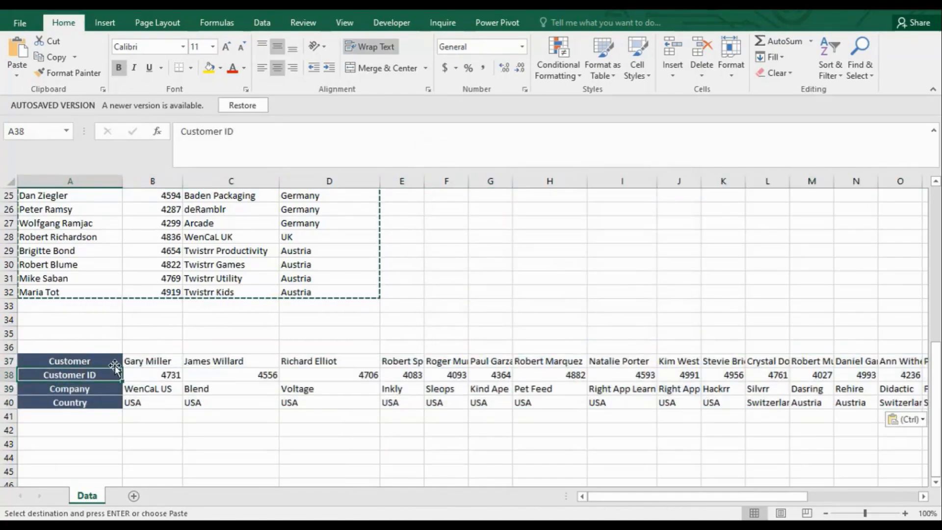
click(91, 361)
click(92, 375)
click(93, 389)
click(94, 401)
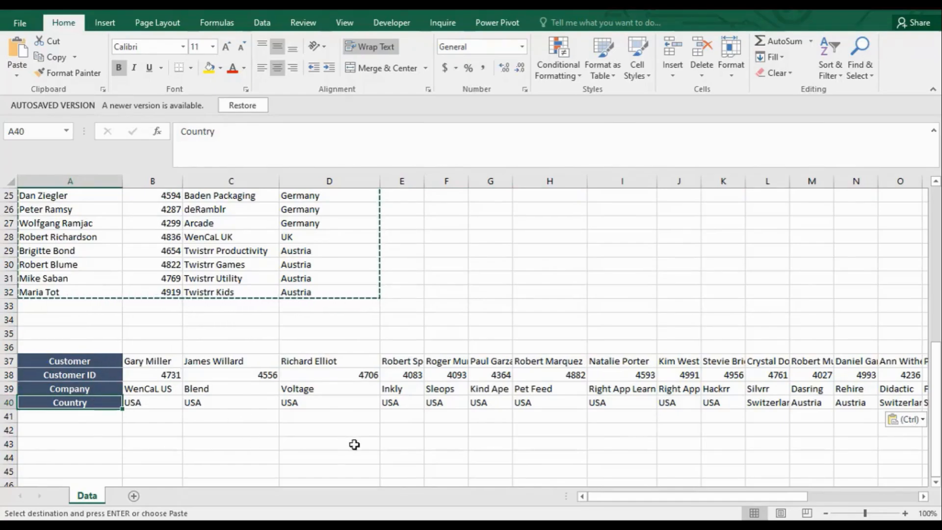
Step: Copy the Customer Report block beside the original table, including its surrounding blank cells, range G2:I8
drag(935, 378, 935, 238)
click(536, 211)
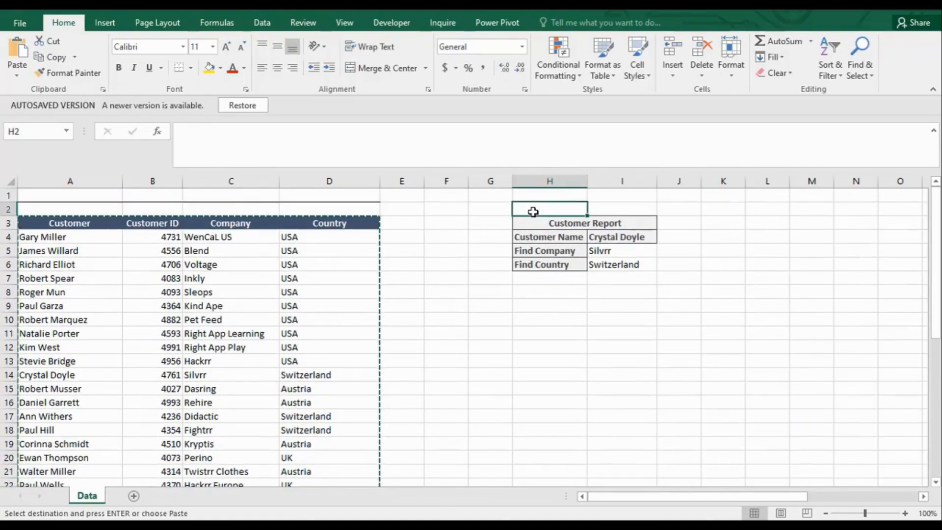
mouse_move(519, 216)
mouse_down()
mouse_move(712, 272)
mouse_move(652, 242)
mouse_move(523, 220)
mouse_up()
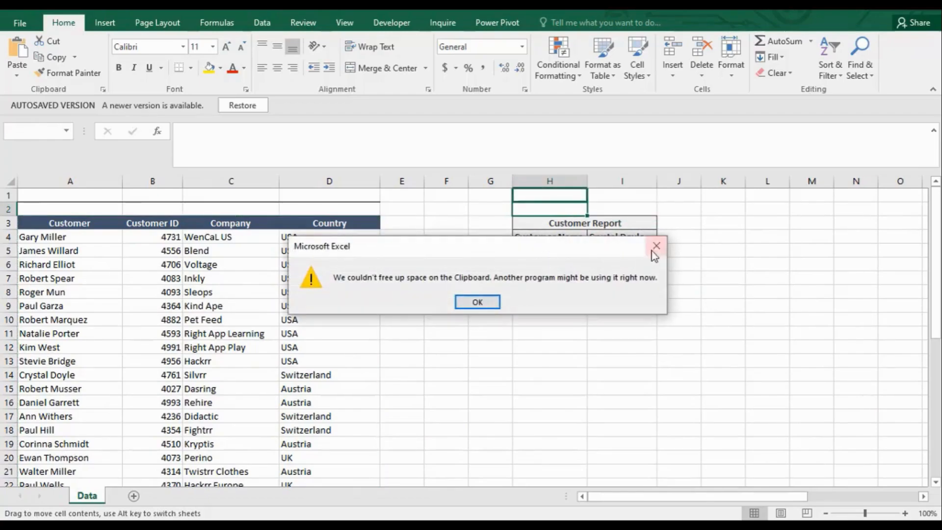
click(655, 246)
click(505, 198)
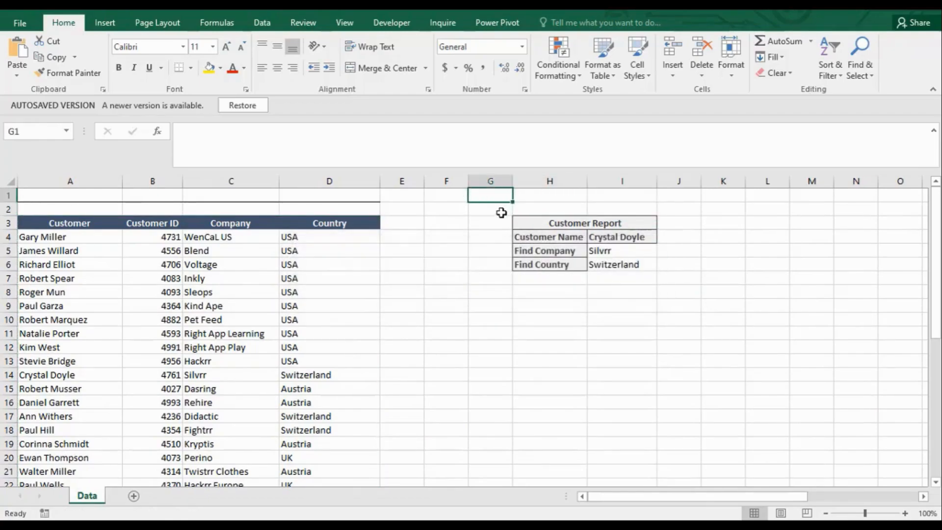
drag(500, 212, 638, 288)
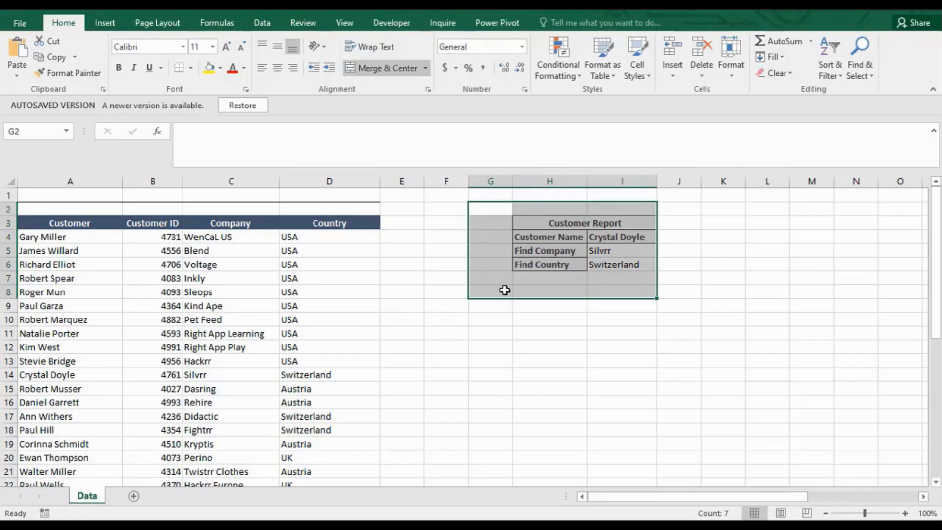
key(ctrl+c)
Step: Paste the copied Customer Report block below the transposed table, starting at cell D45
drag(935, 216, 935, 353)
drag(935, 483, 935, 483)
click(371, 429)
key(Return)
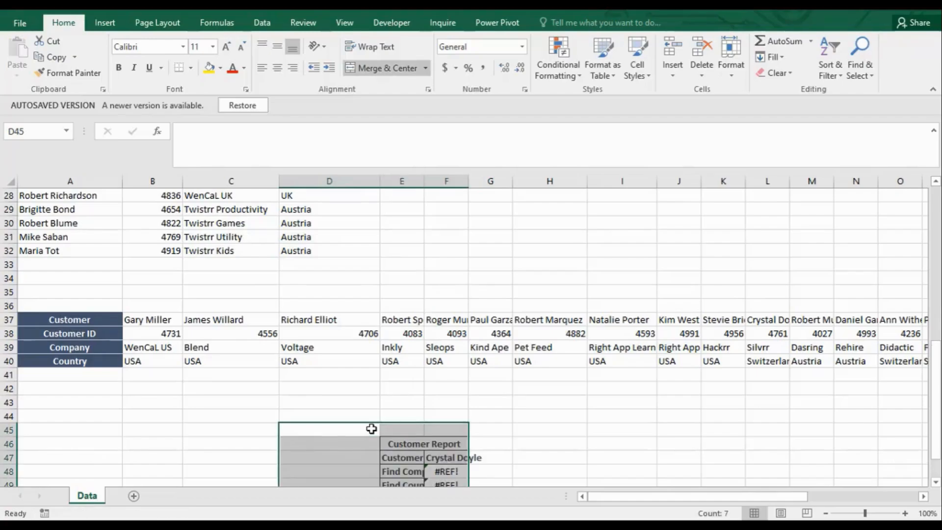
Step: Autofit columns F and E to the pasted report's contents and check the customer name dropdown in F47
drag(934, 352, 934, 357)
click(451, 428)
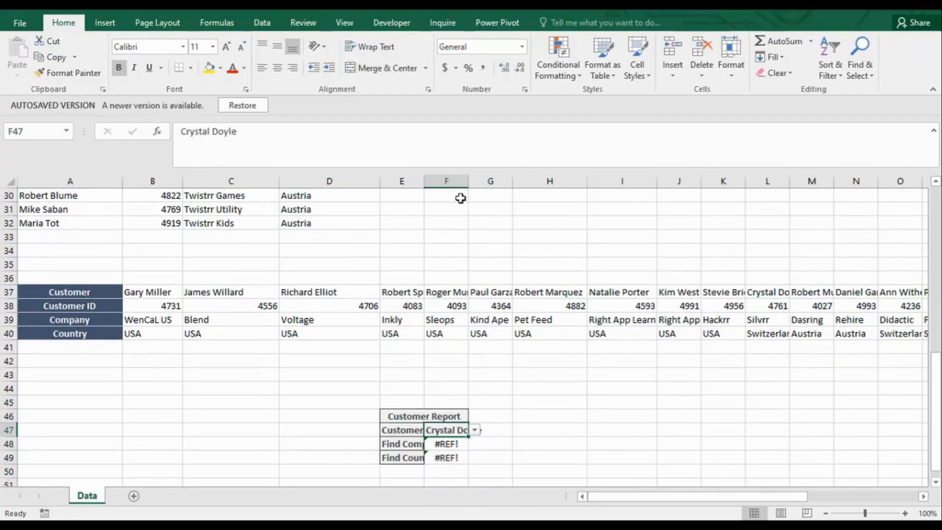
double_click(468, 182)
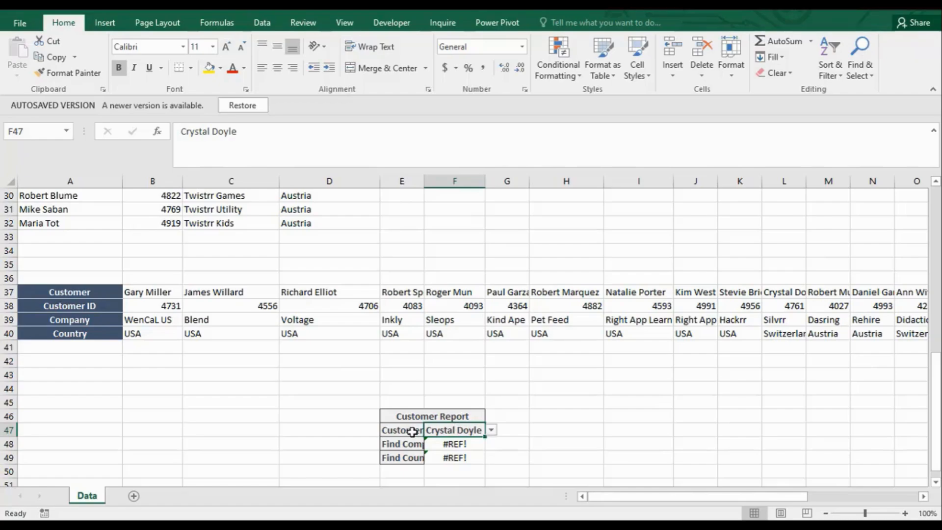
click(491, 430)
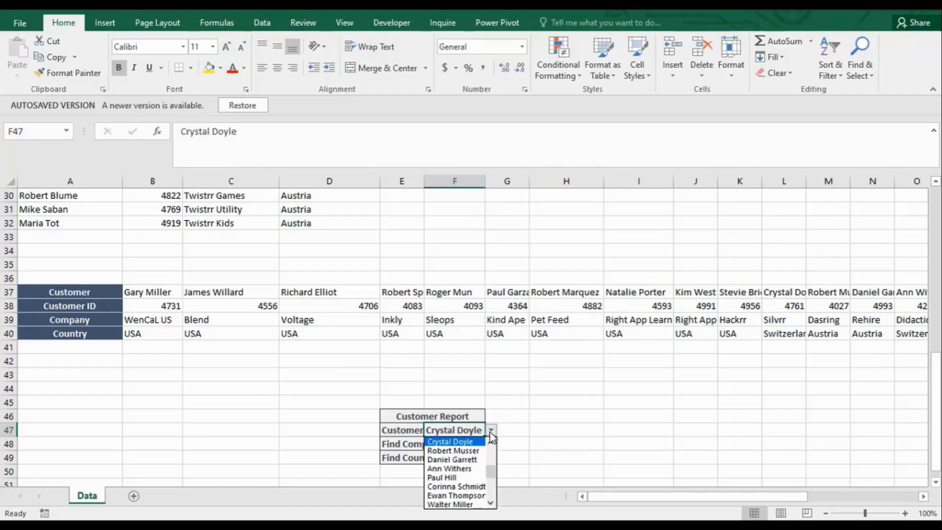
click(490, 431)
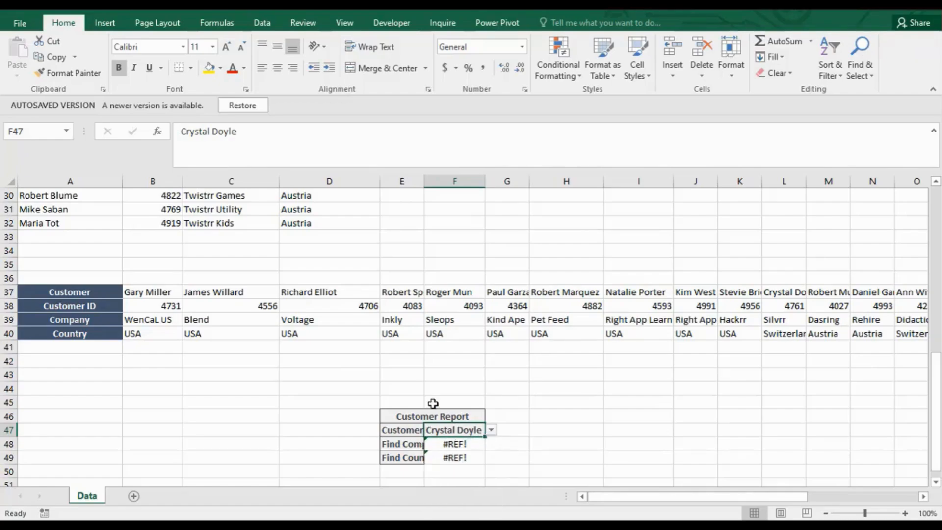
double_click(424, 182)
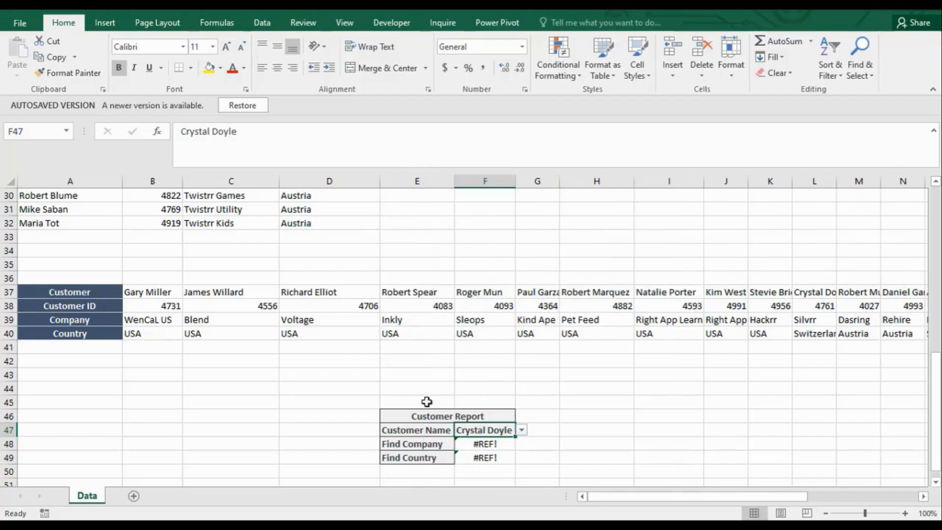
click(487, 446)
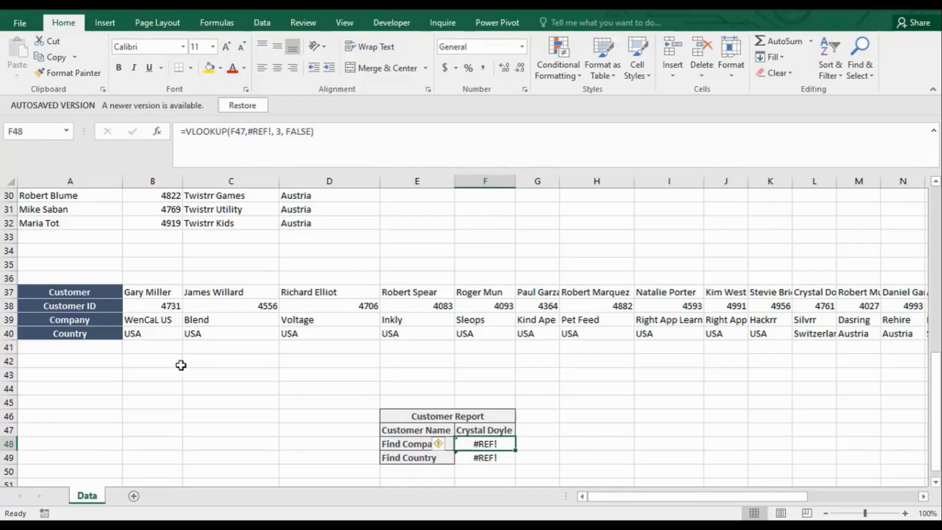
double_click(482, 443)
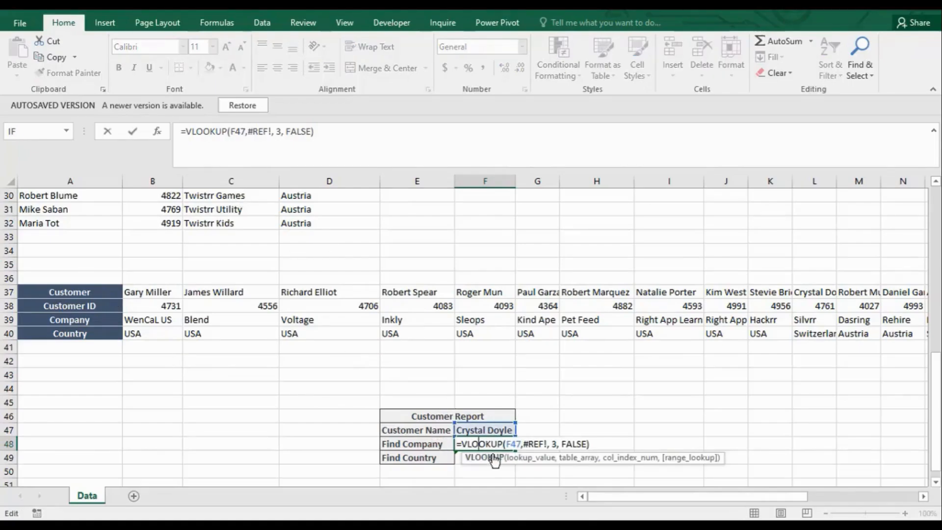
key(Left)
key(Left)
key(BackSpace)
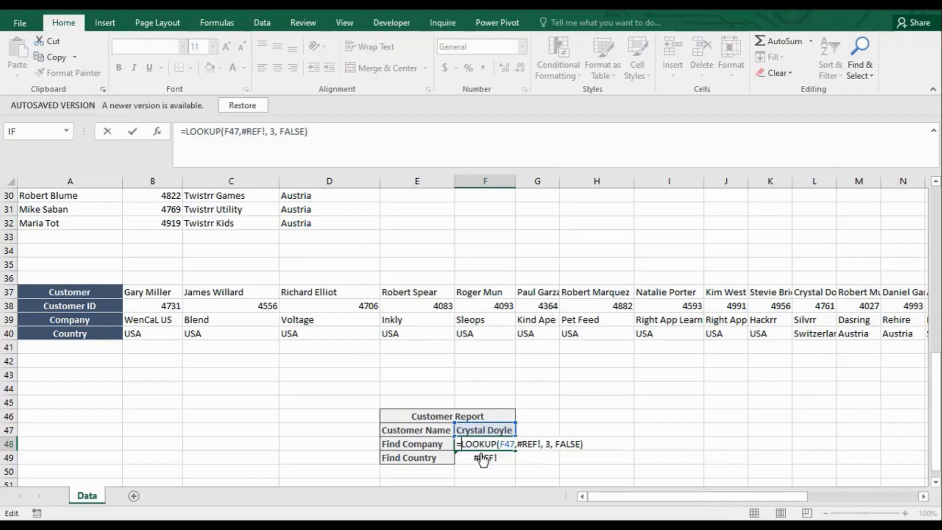
text(h)
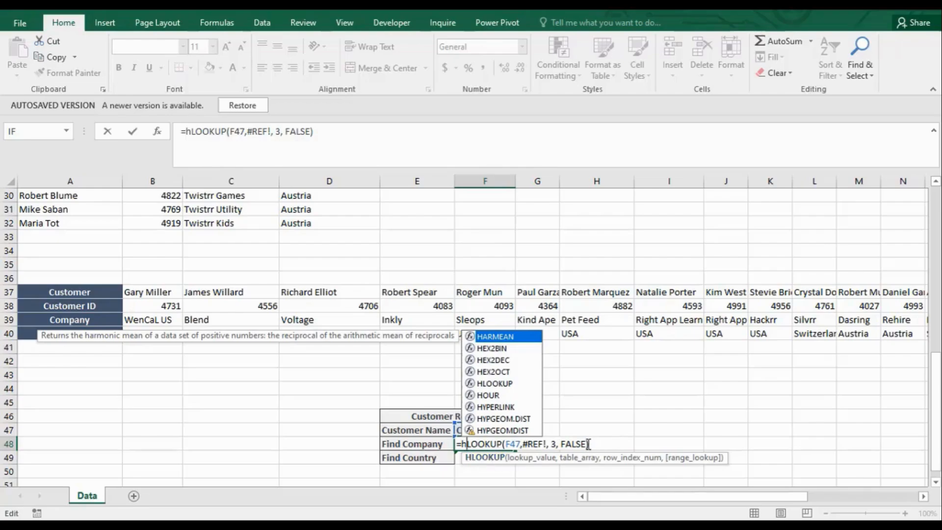
key(Escape)
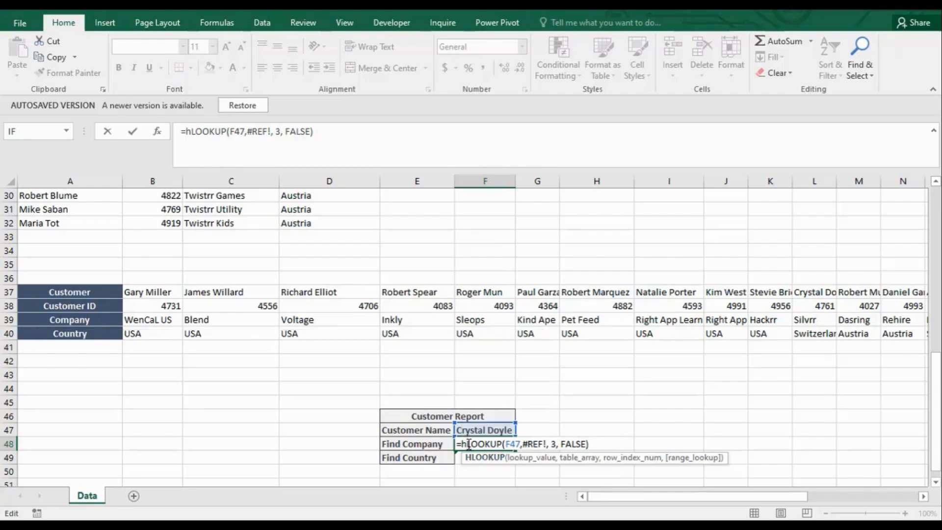
click(431, 453)
Step: Clear the copied VLOOKUP formulas from the pasted report's country and company cells, F49 and F48
click(483, 456)
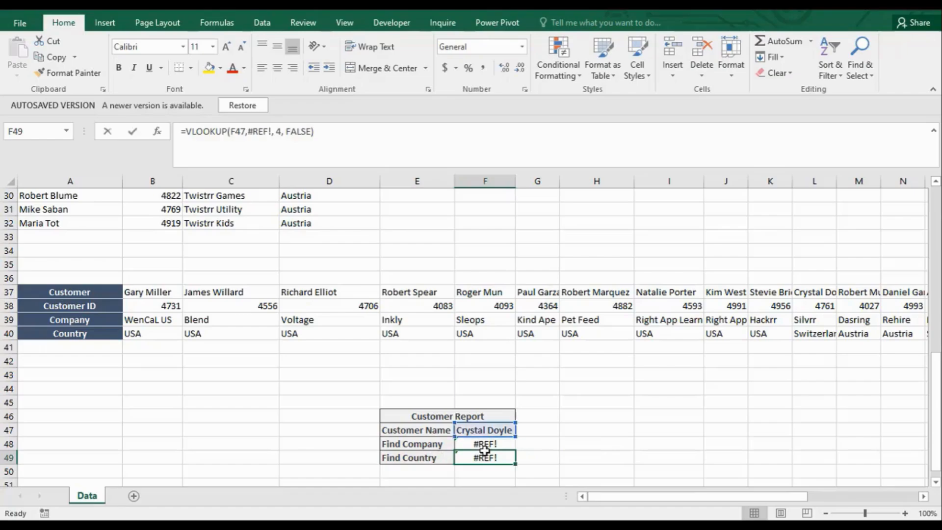
key(BackSpace)
click(484, 446)
key(BackSpace)
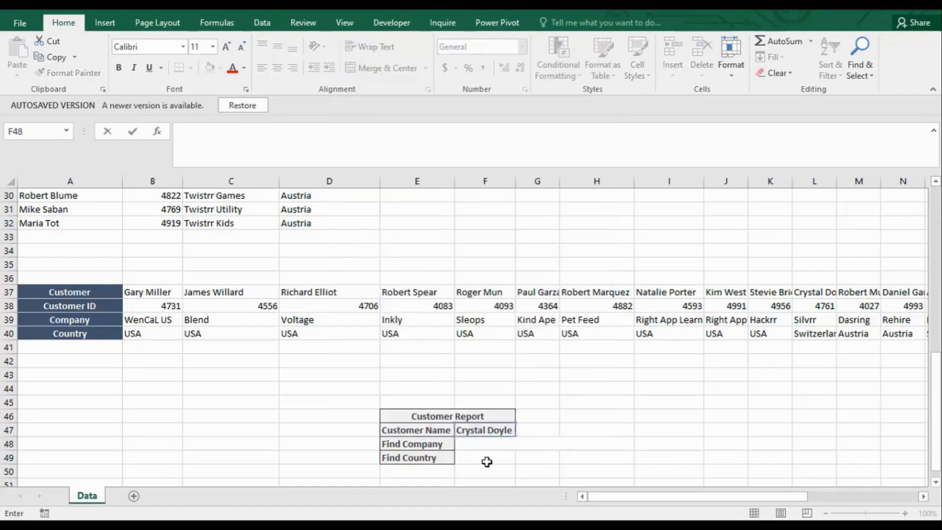
click(472, 457)
Step: Start an HLOOKUP formula in the Find Company cell F48 with F47 as the lookup value
click(468, 443)
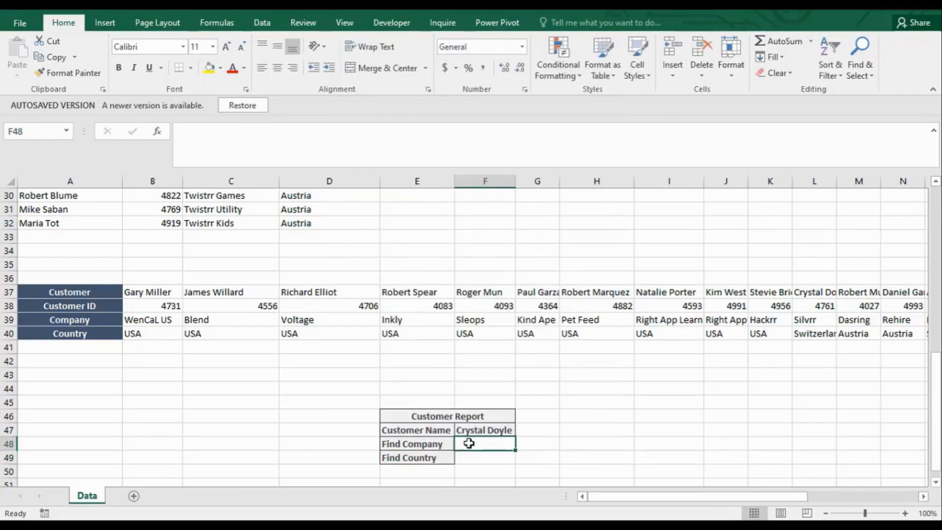
text(=H)
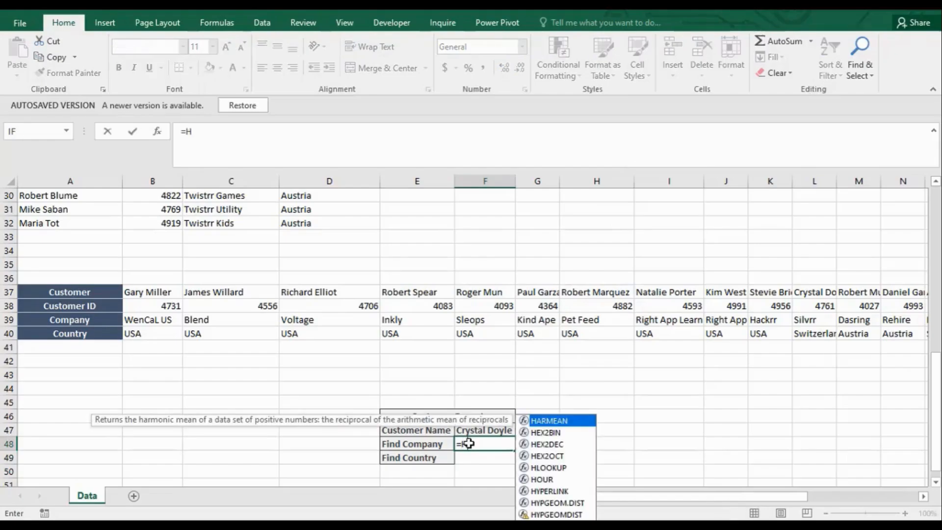
text(LOO)
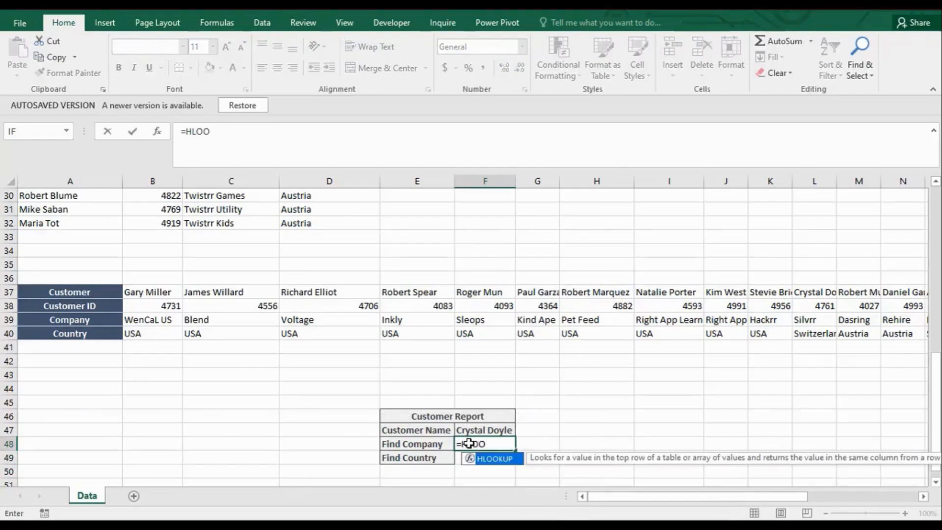
key(Tab)
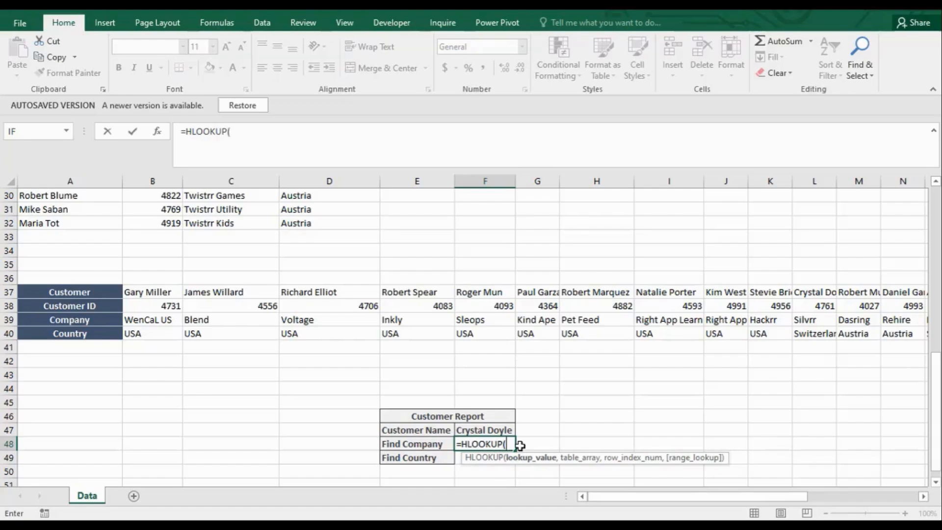
click(481, 430)
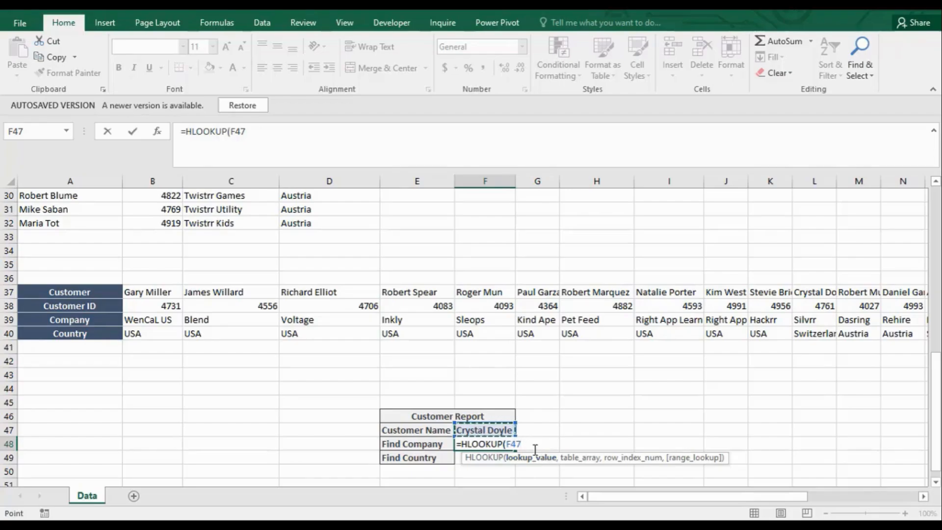
text(,)
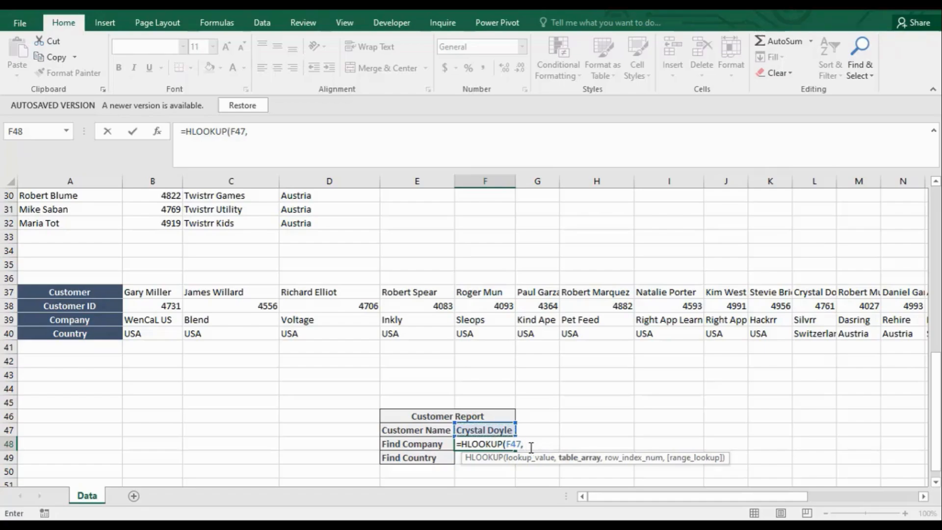
Step: Set the HLOOKUP table array to the transposed customer data without its row headings, B37:AD40
click(137, 290)
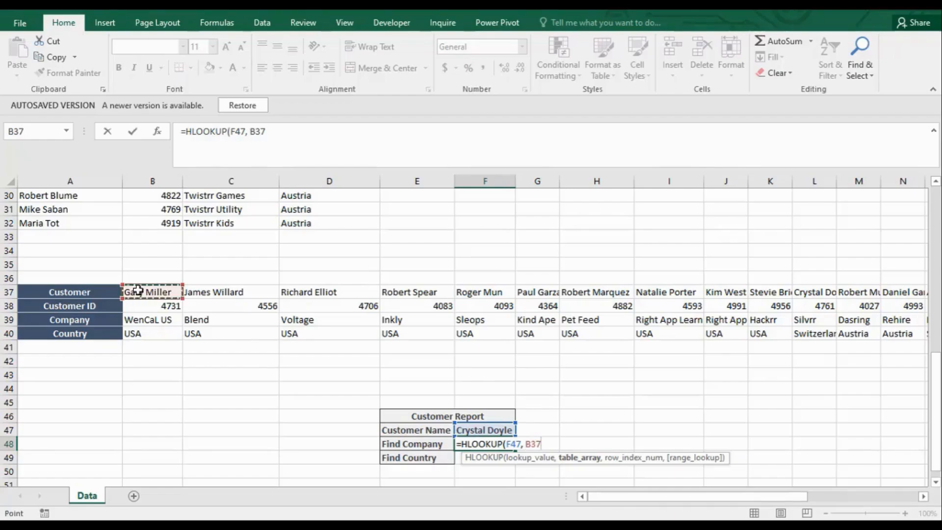
key(shift+Down)
key(shift+Down)
key(shift+Down)
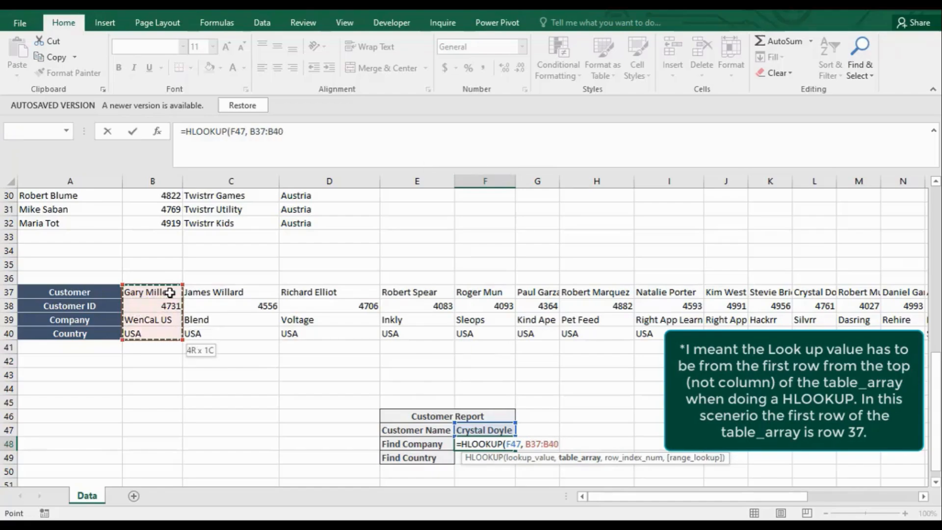
key(ctrl+shift+Right)
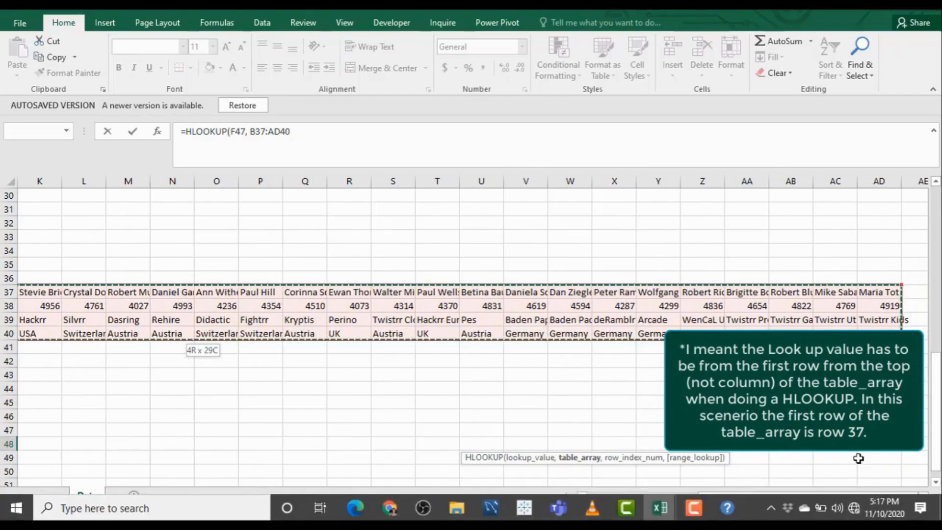
drag(878, 496, 594, 489)
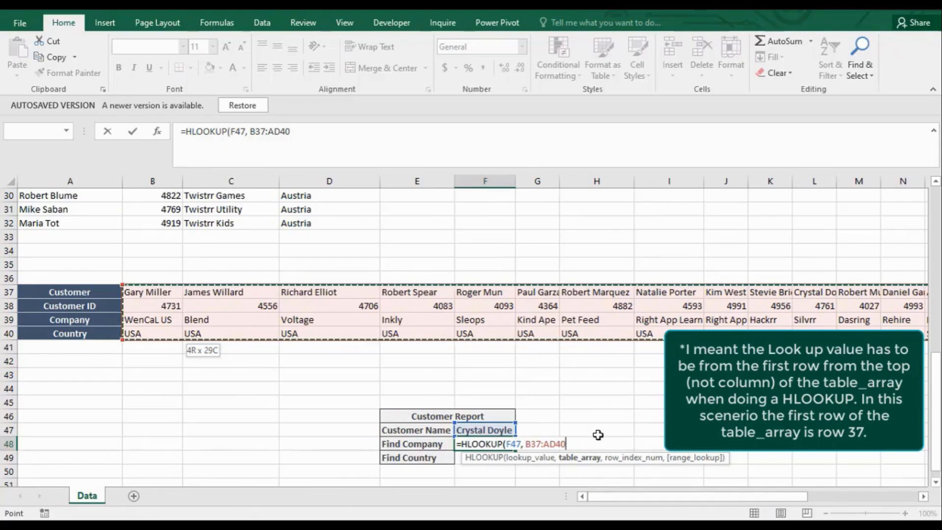
Step: Complete the company formula with row index 3 and FALSE for an exact match, and enter it
text(,)
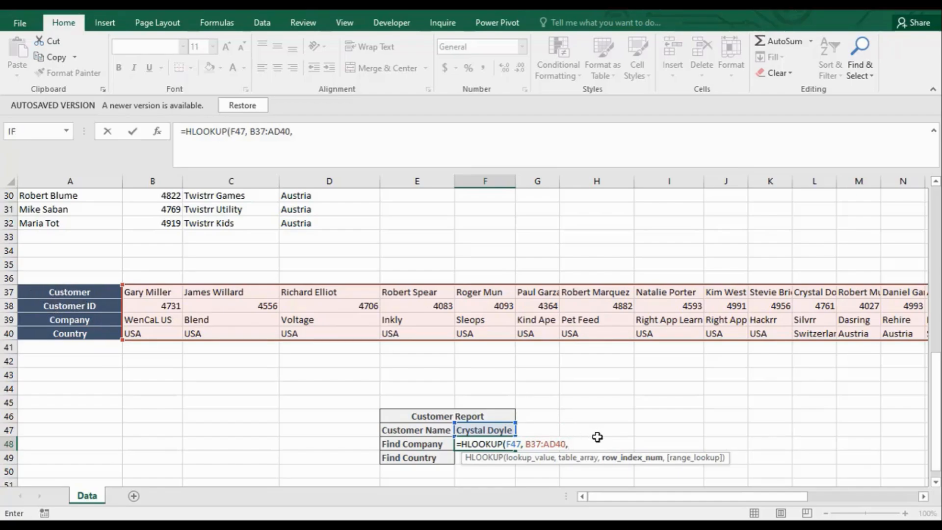
text(, 3,)
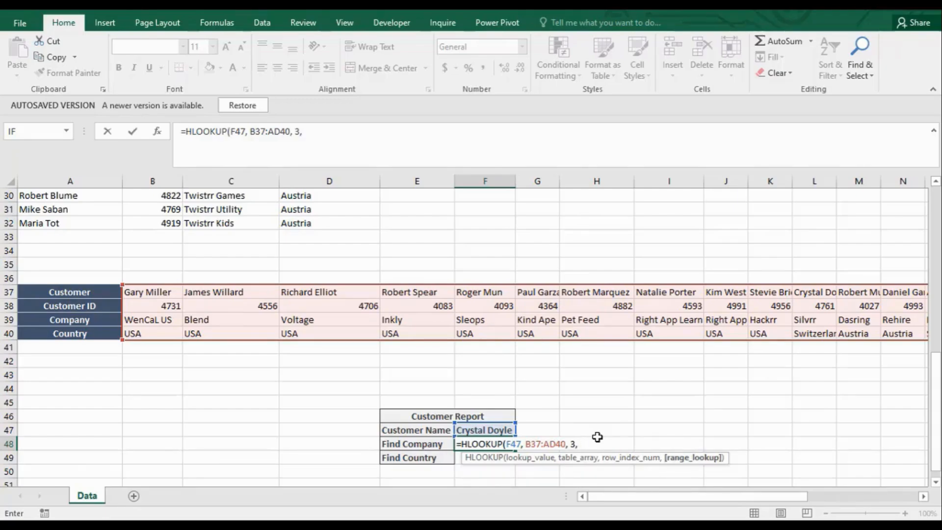
text(fALSE)
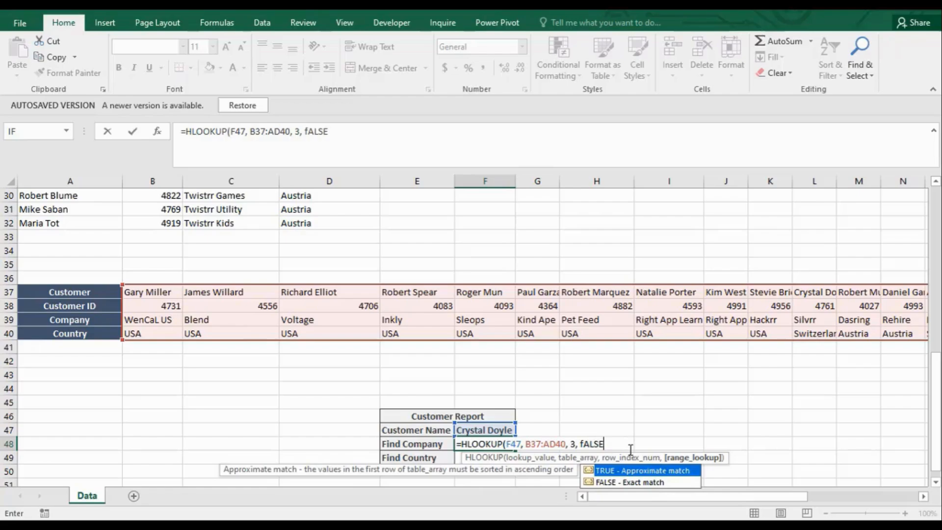
key(BackSpace)
key(BackSpace)
key(BackSpace)
key(BackSpace)
key(BackSpace)
text(FALSE)
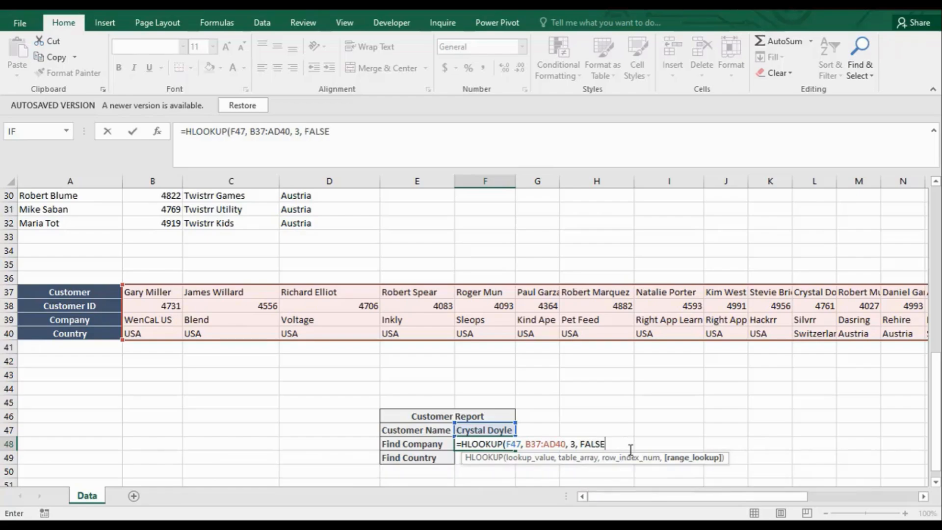
key(Return)
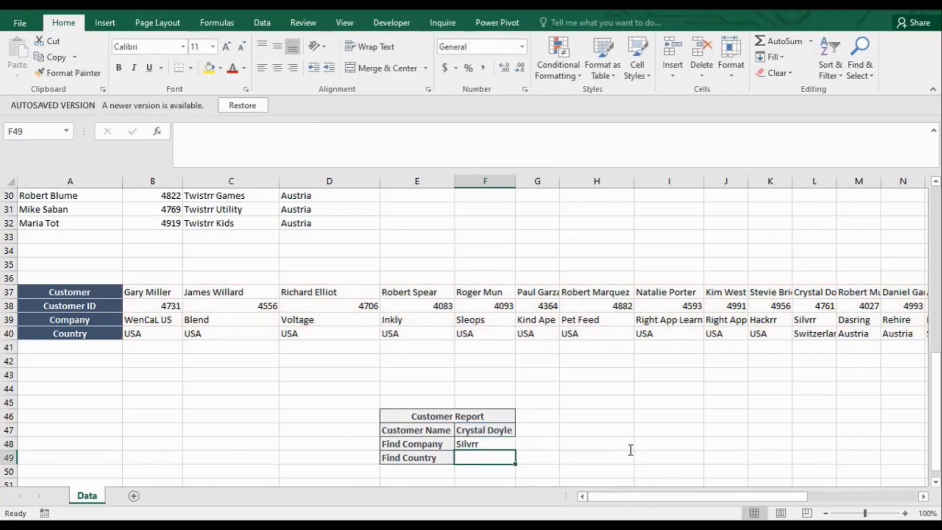
Step: Fill the HLOOKUP formula from the Find Company cell F48 down into the Find Country cell F49
click(485, 443)
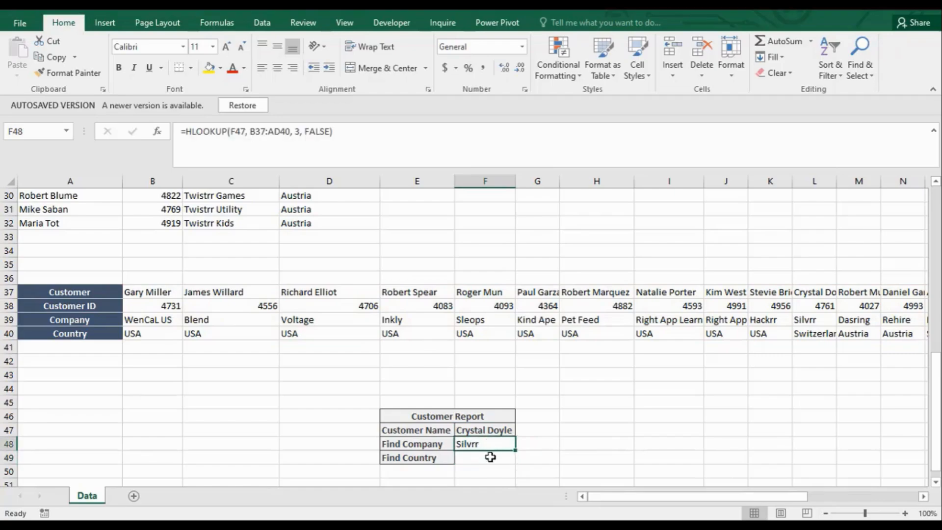
click(493, 456)
click(495, 444)
drag(514, 452, 514, 464)
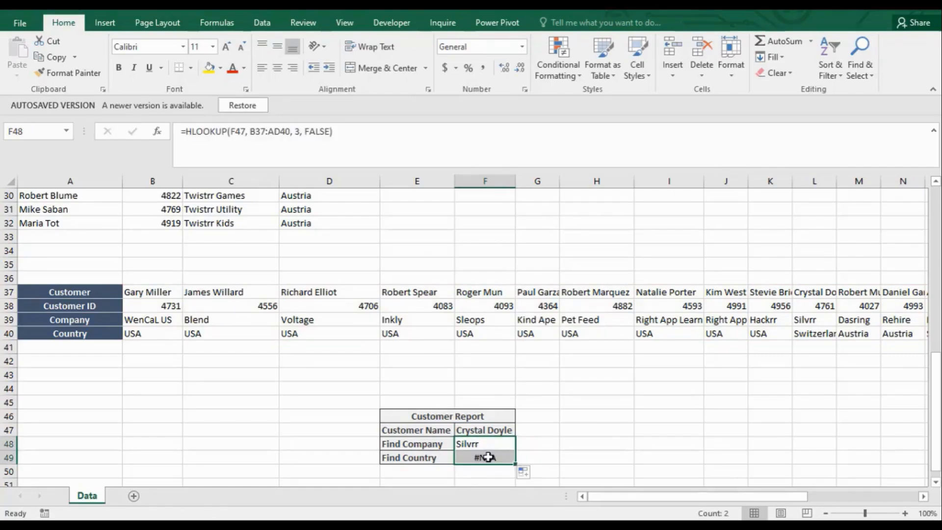
Step: Correct the shifted references in the F49 formula to table array B37:AD40 and lookup value F47
double_click(489, 458)
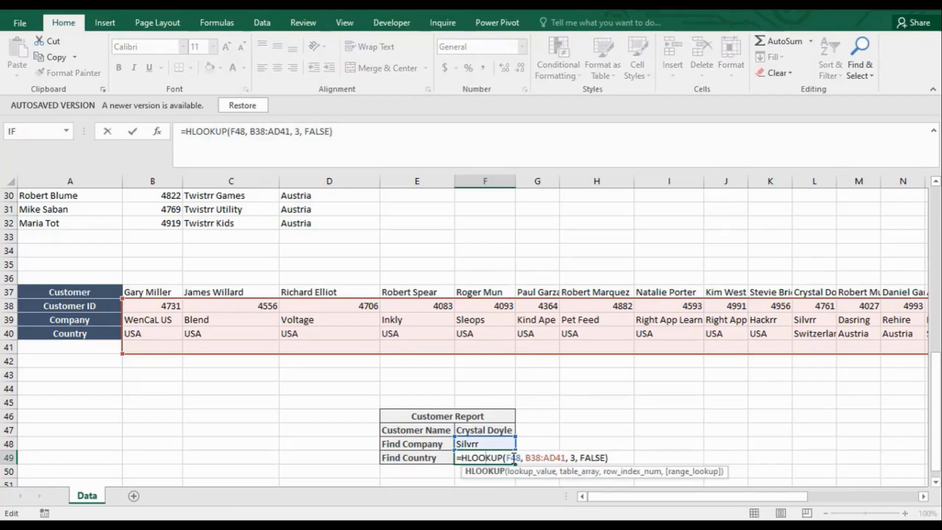
drag(370, 307, 358, 290)
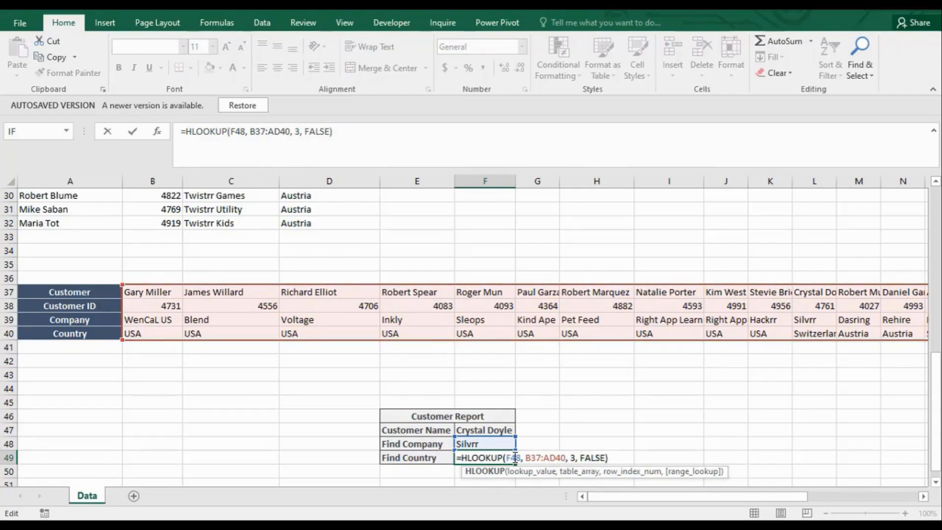
click(514, 458)
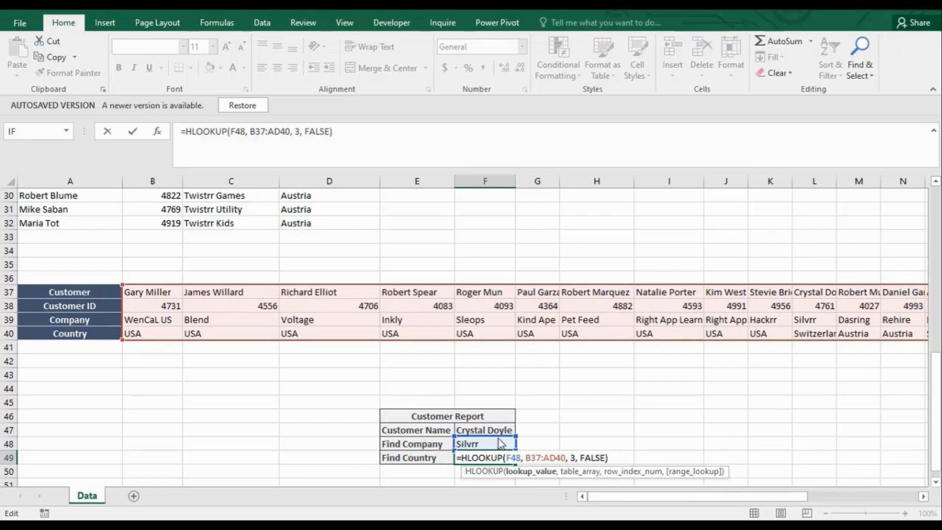
click(498, 430)
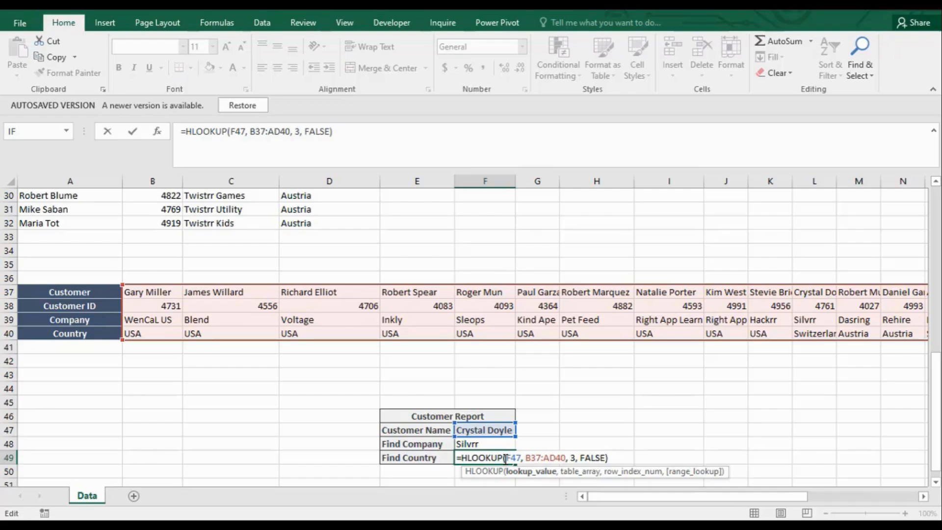
Step: Set the row index of the F49 country formula to 4 and enter the formula
double_click(572, 458)
key(BackSpace)
text(4)
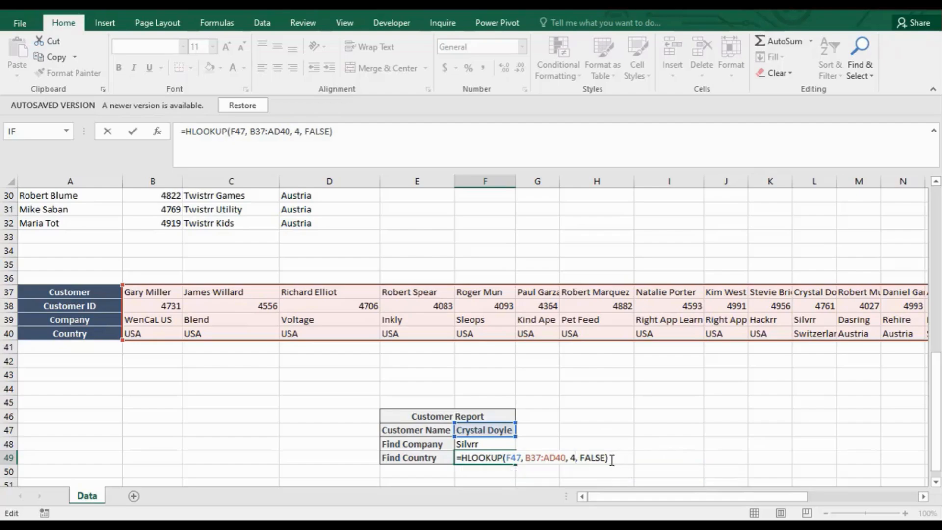
key(ctrl+Return)
Step: Locate the report's selected customer in the transposed table at L37 and autofit the widths of columns L and M
click(500, 429)
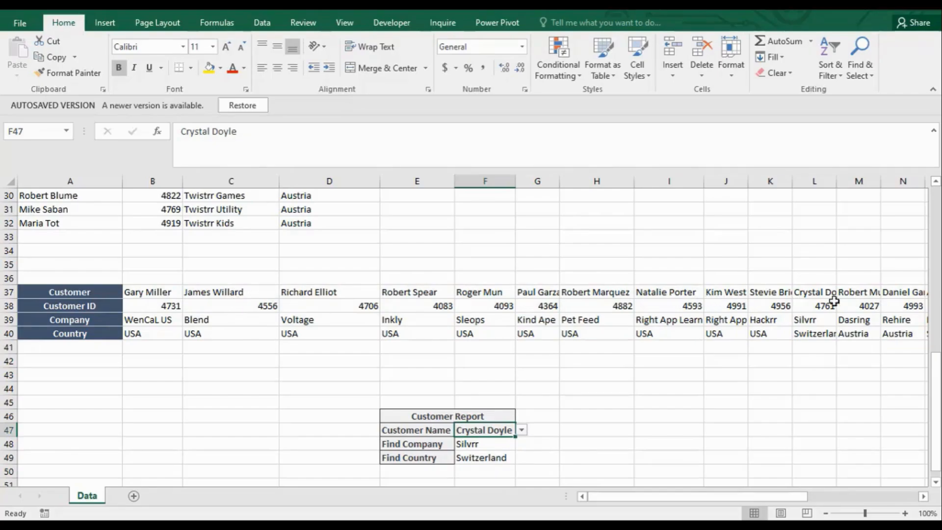
click(819, 293)
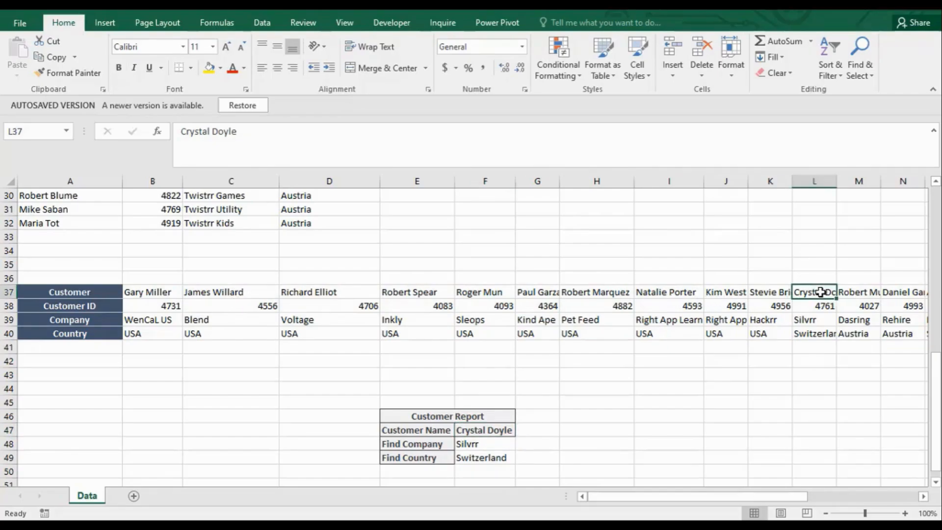
double_click(837, 181)
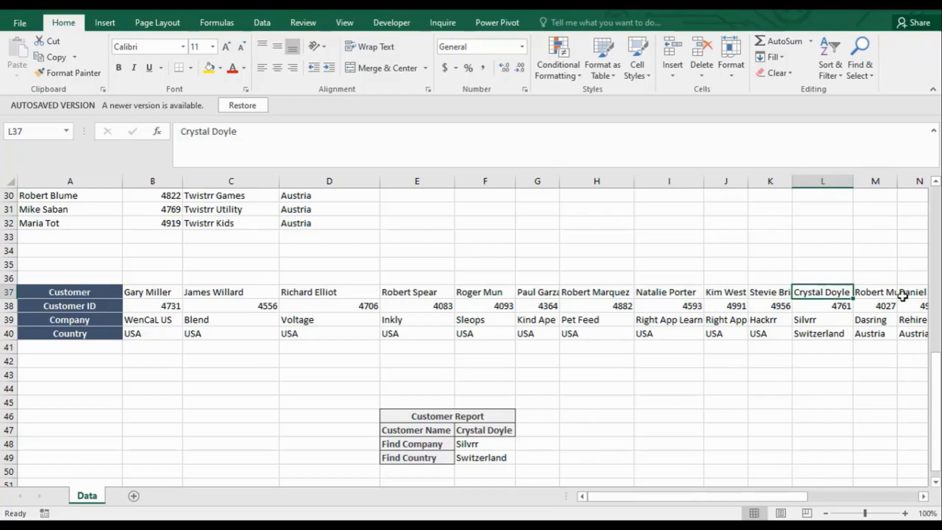
click(898, 180)
double_click(898, 179)
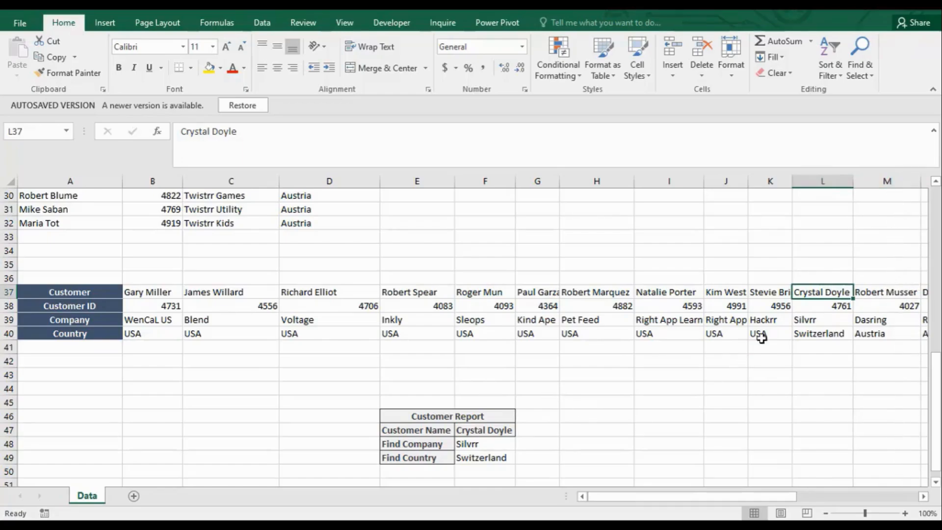
Step: Switch the lower report's Customer Name in F47 to the customer listed in M37
click(507, 432)
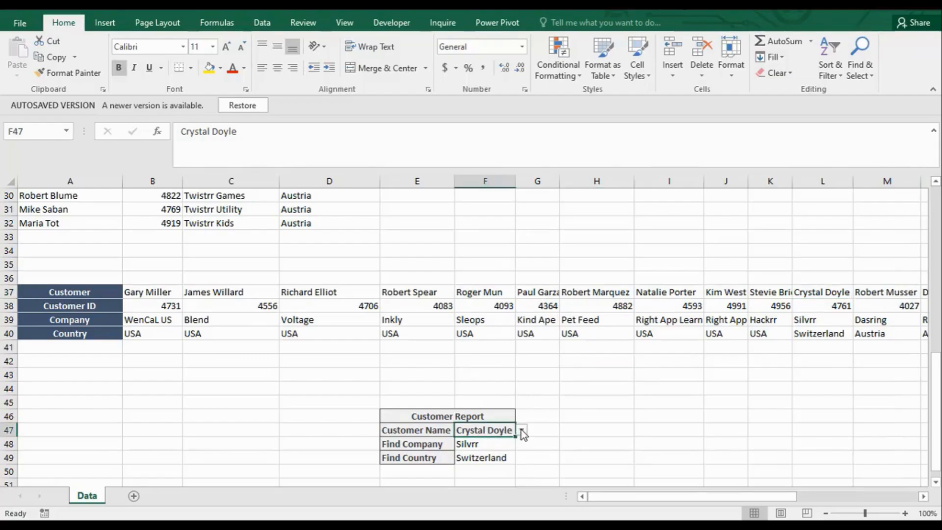
click(520, 429)
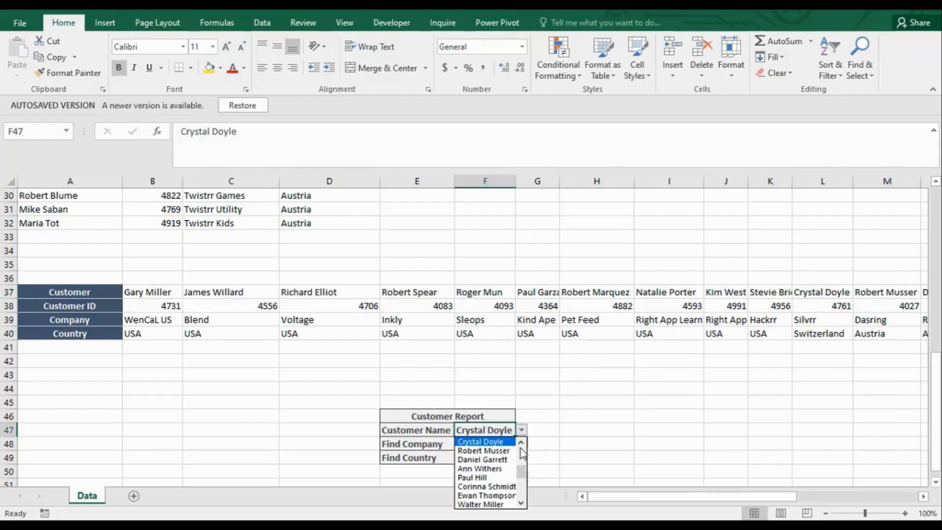
click(486, 450)
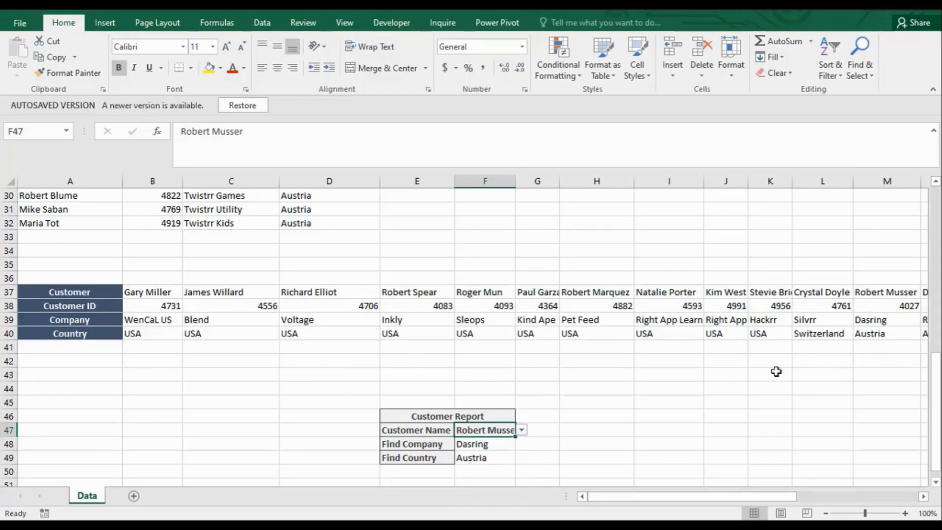
Step: Review the VLOOKUP report beside the original table and the HLOOKUP report below the transposed table
drag(940, 401, 940, 212)
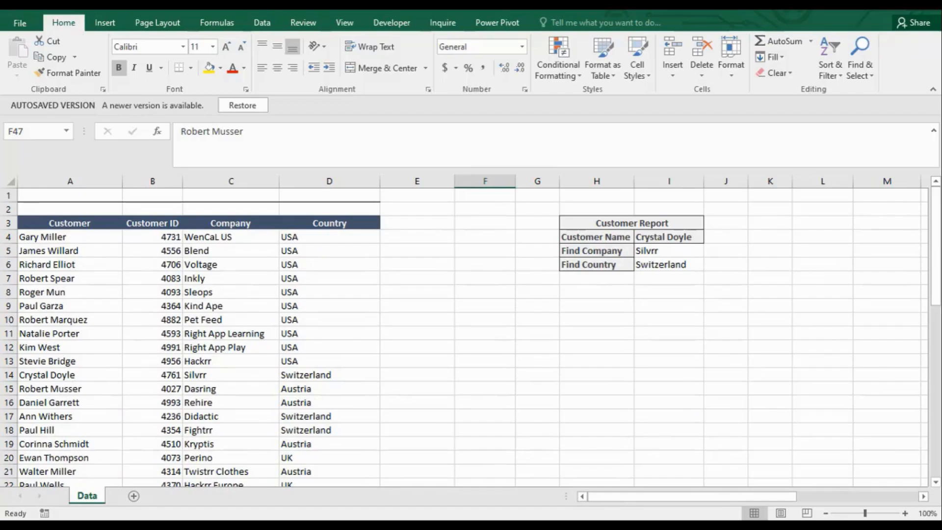
drag(937, 253, 940, 471)
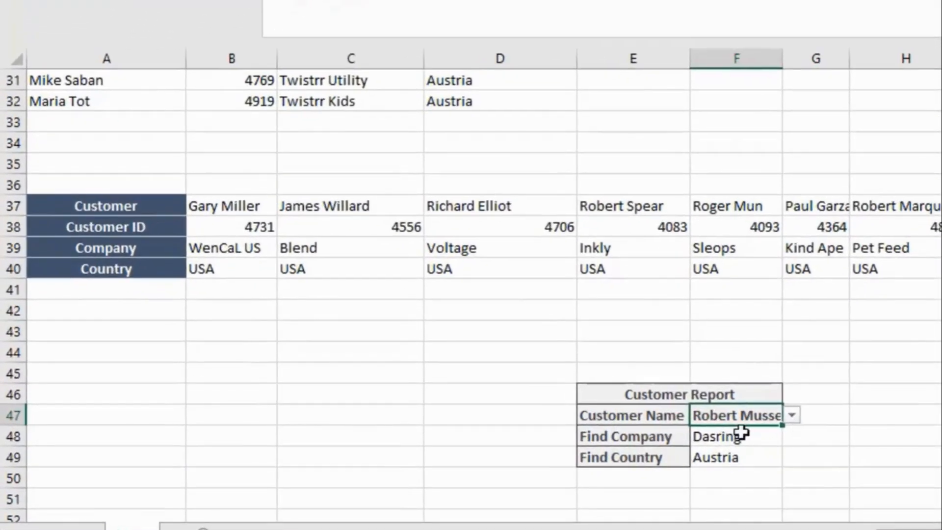
click(745, 439)
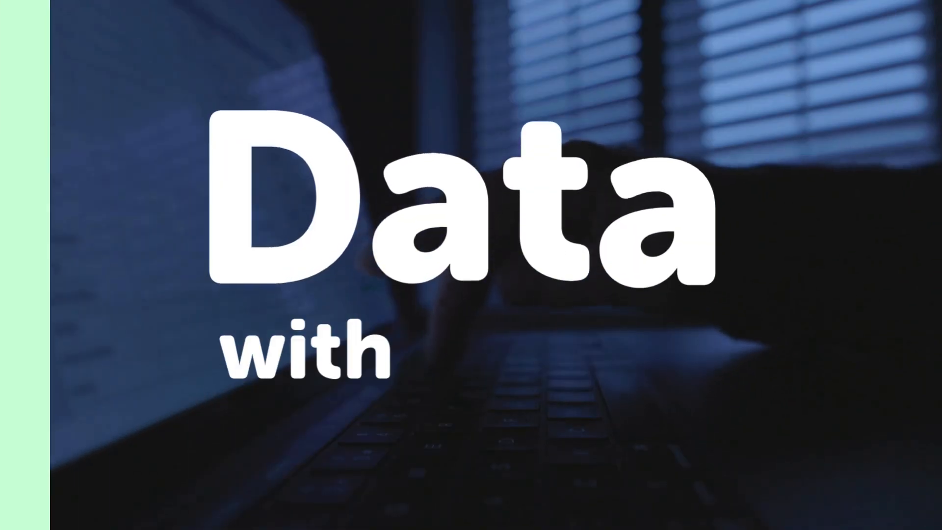